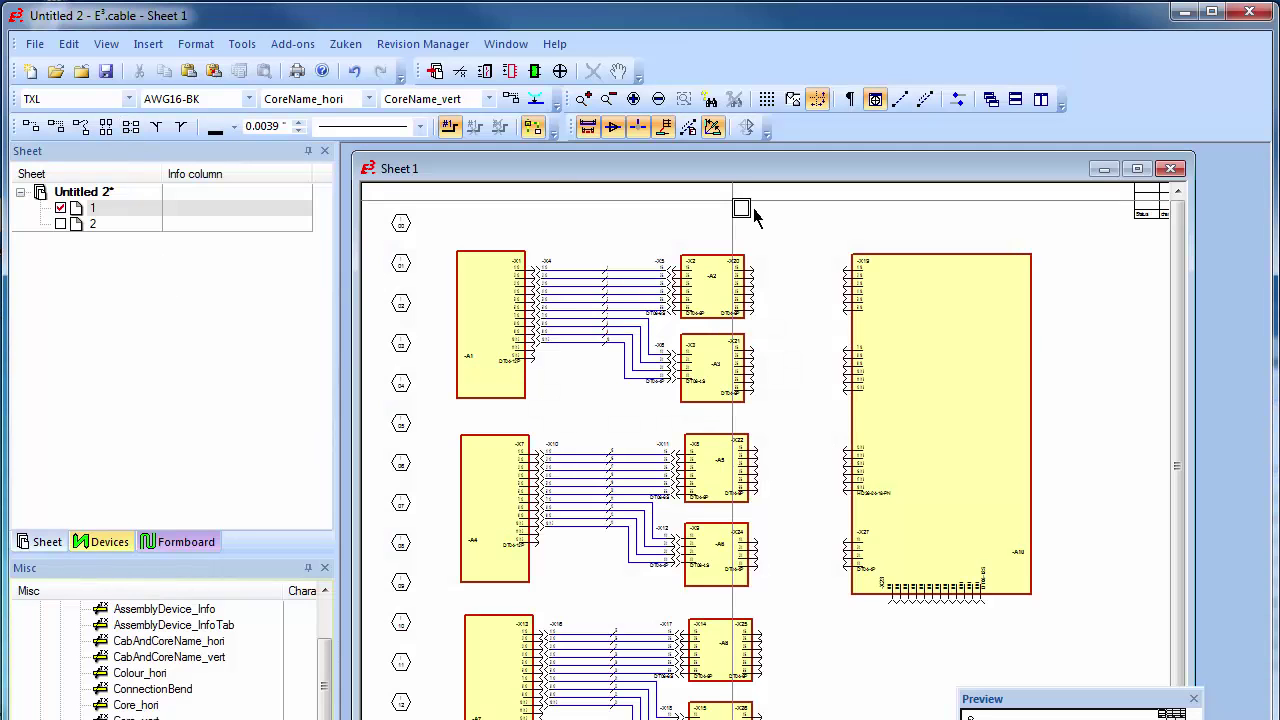
# - Connect the middle connectors to A10 and place X35 below X23 to take X34's six wires
pyautogui.moveTo(748, 236)
pyautogui.mouseDown()
pyautogui.moveTo(895, 625)
pyautogui.moveTo(873, 617)
pyautogui.mouseUp()
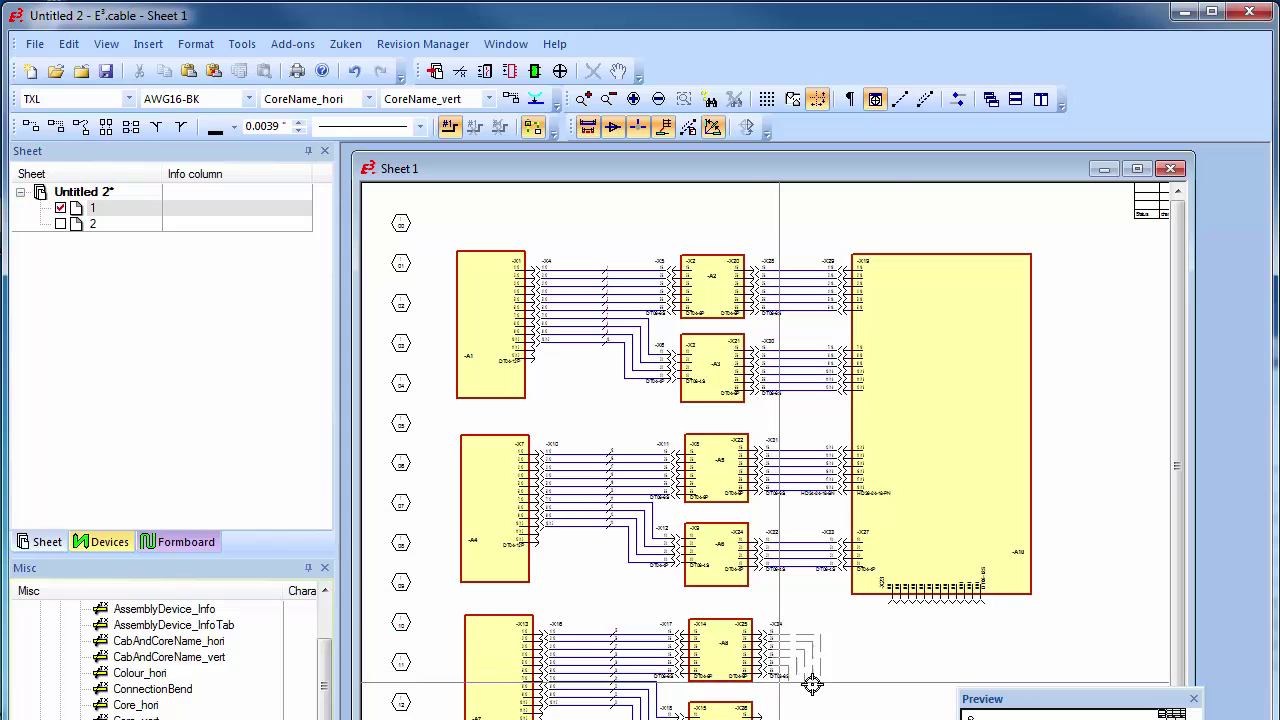
pyautogui.scroll(1, 930, 660)
pyautogui.scroll(1, 928, 660)
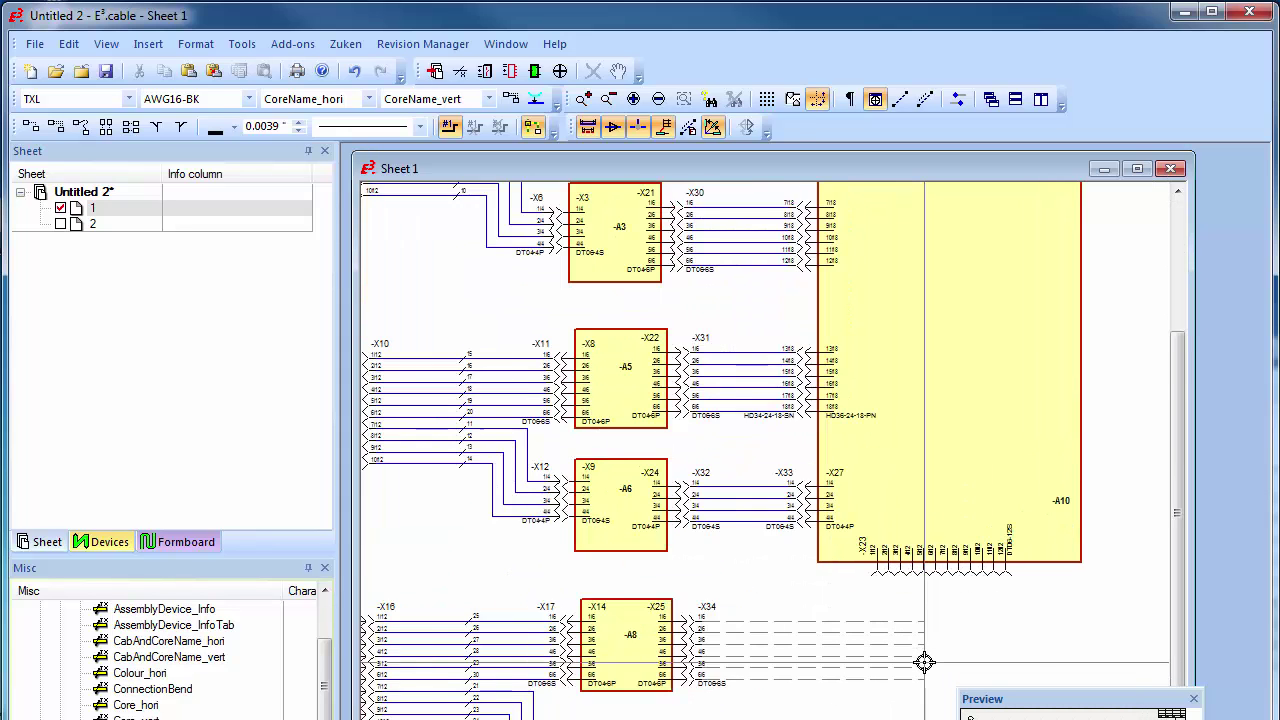
pyautogui.scroll(1, 926, 661)
pyautogui.scroll(1, 924, 662)
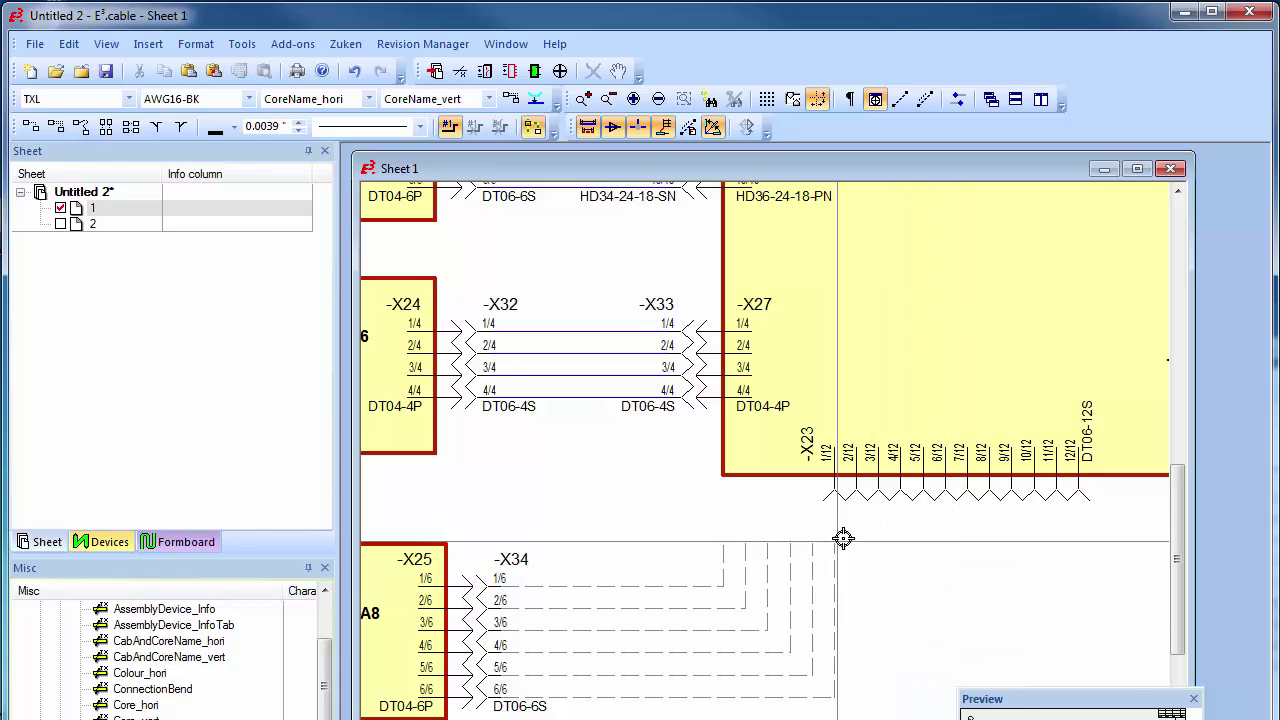
pyautogui.click(946, 514)
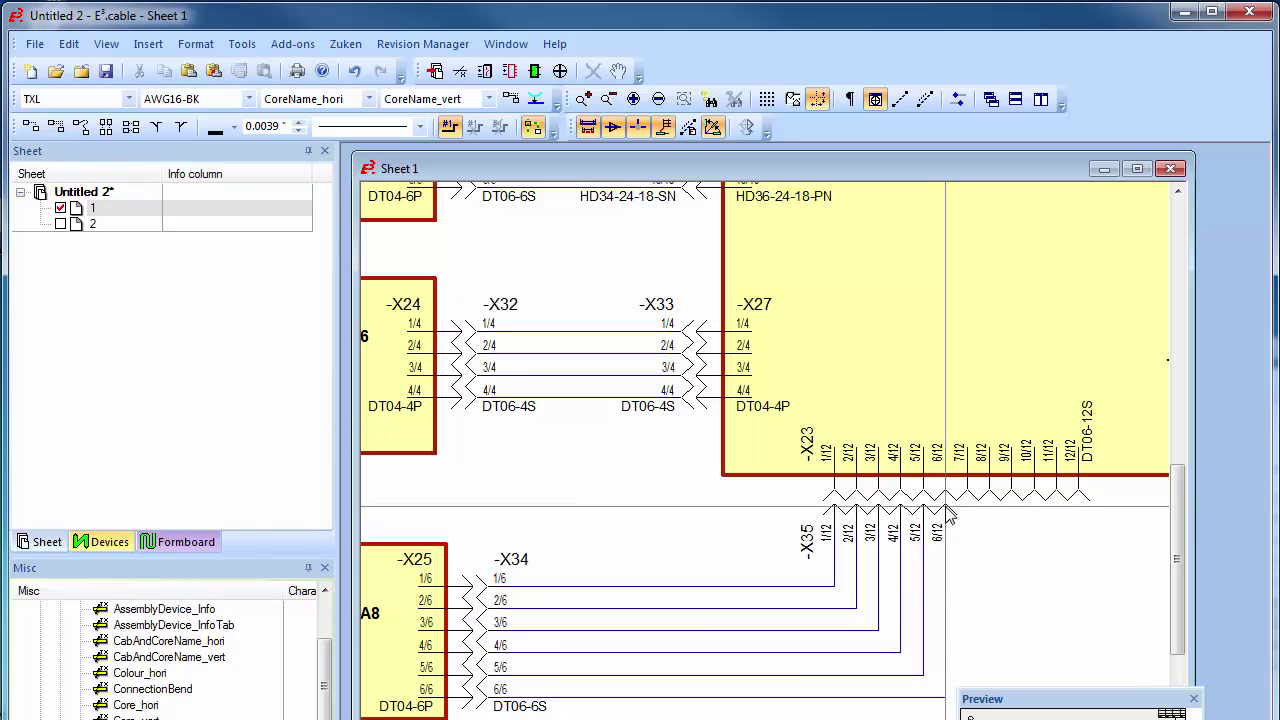
# - Wire X28 pins 1–6 to X29 pins 1–6 with black AWG16 wire
pyautogui.scroll(-3, 950, 514)
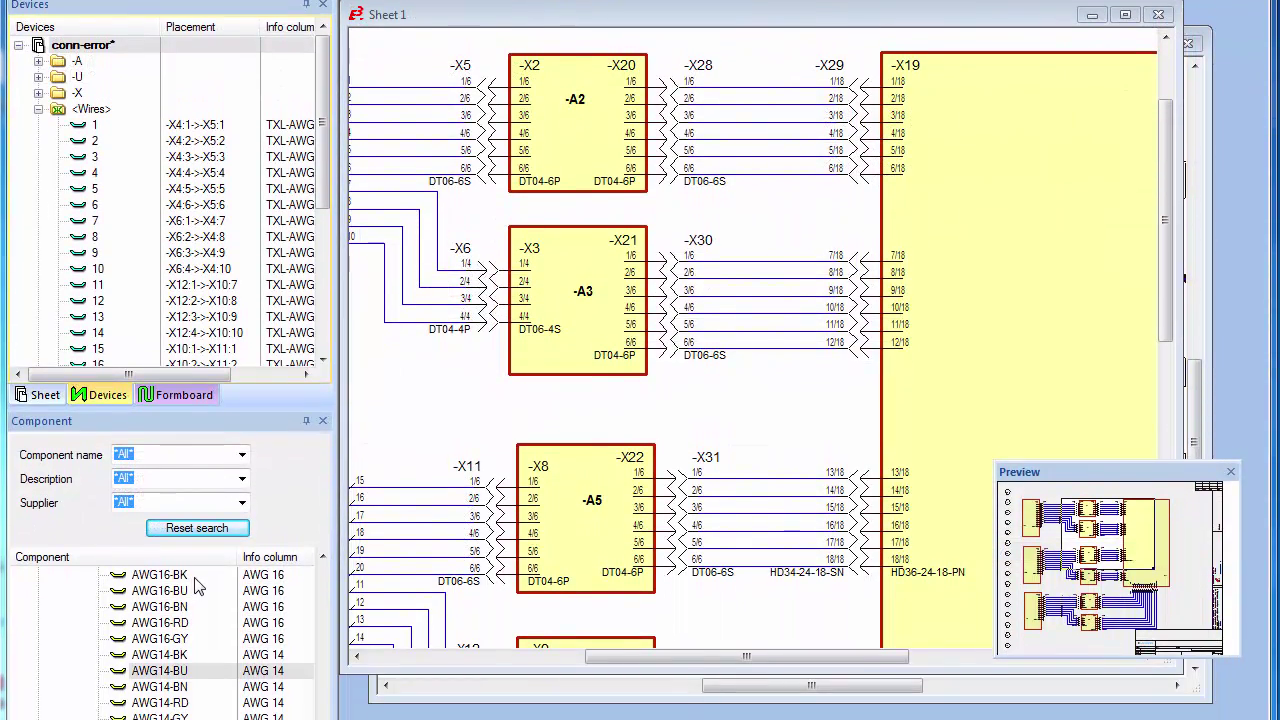
pyautogui.rightClick(197, 585)
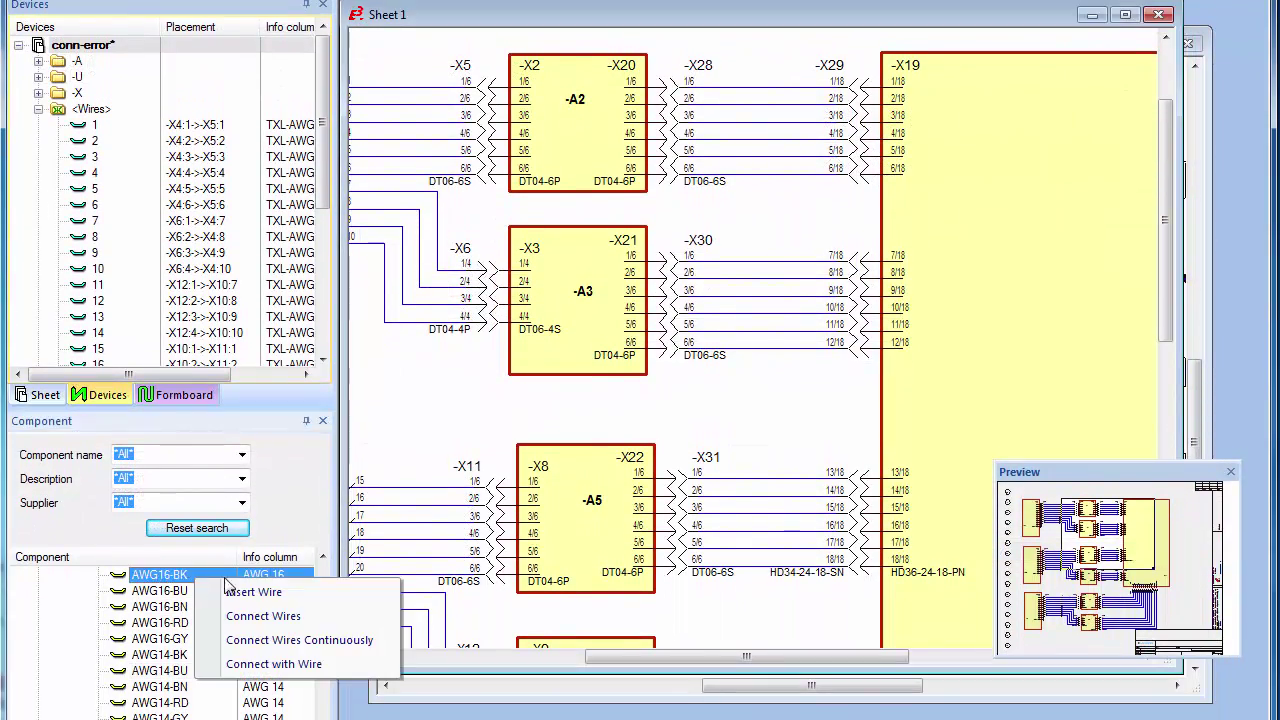
pyautogui.click(280, 640)
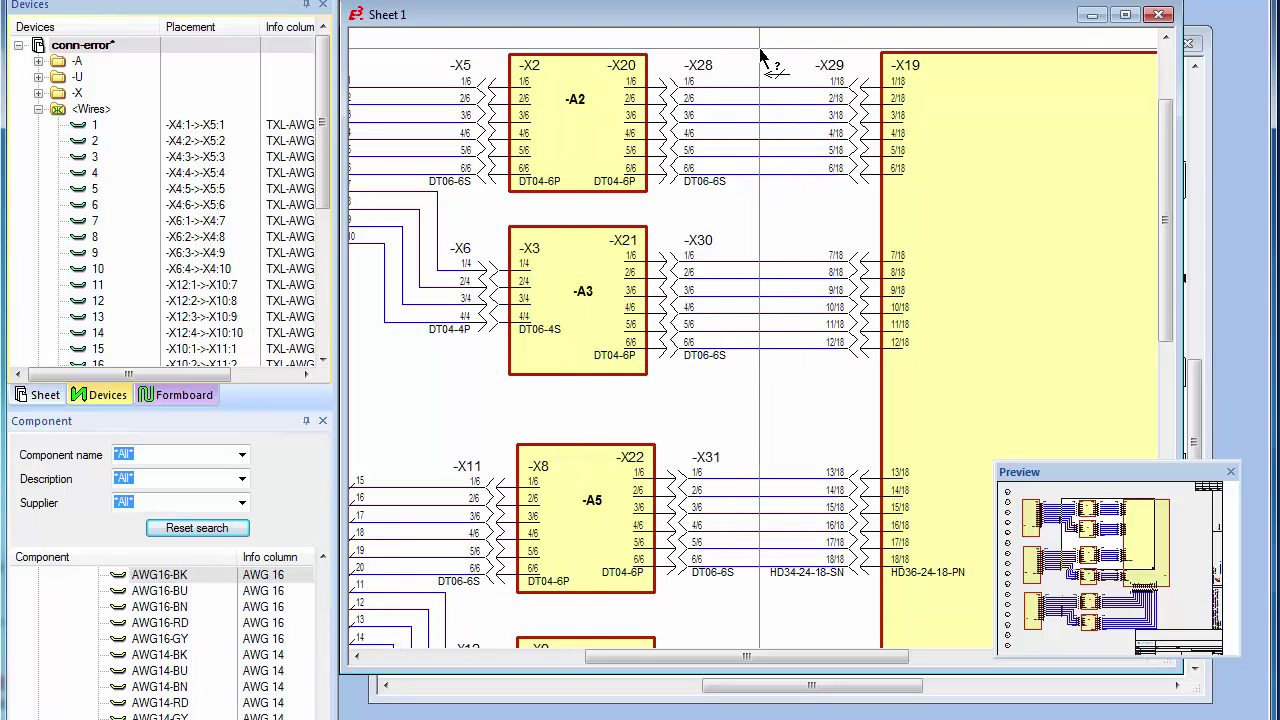
pyautogui.moveTo(766, 63); pyautogui.dragTo(762, 199)
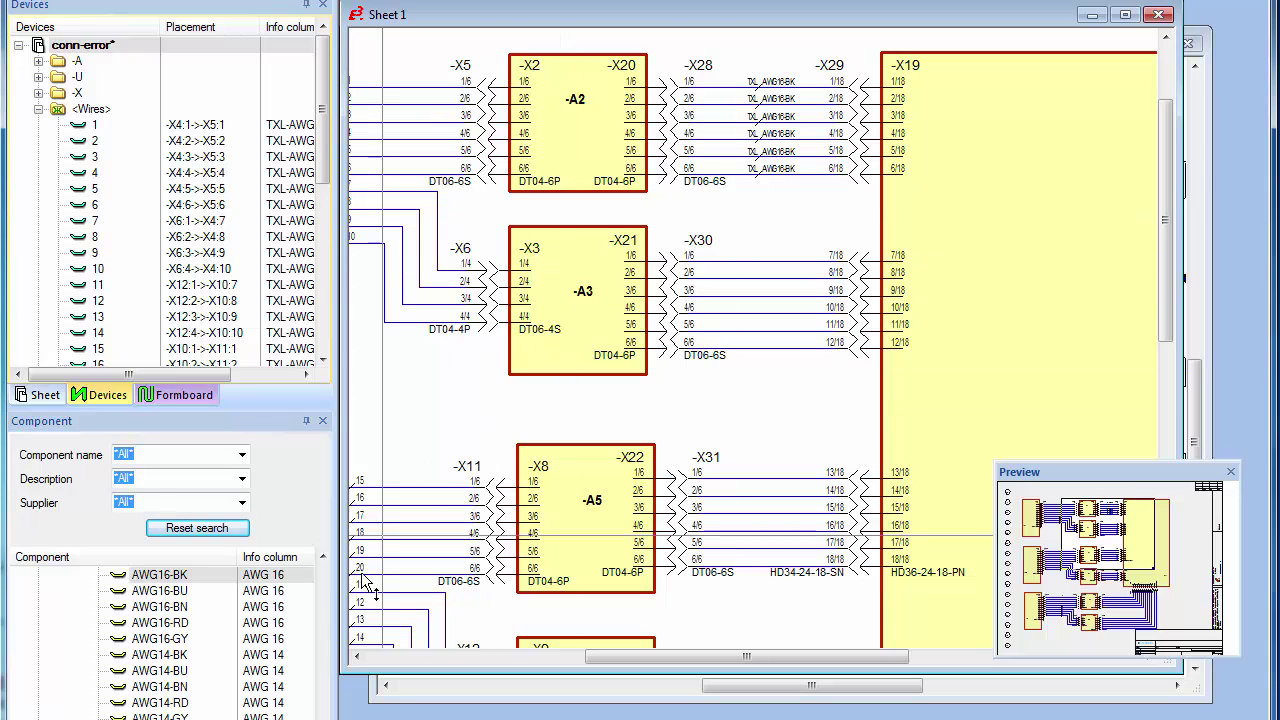
# - Wire X30 to X29 pins 7–12 with six grey AWG16 wires
pyautogui.moveTo(172, 638); pyautogui.dragTo(330, 625, button='right')
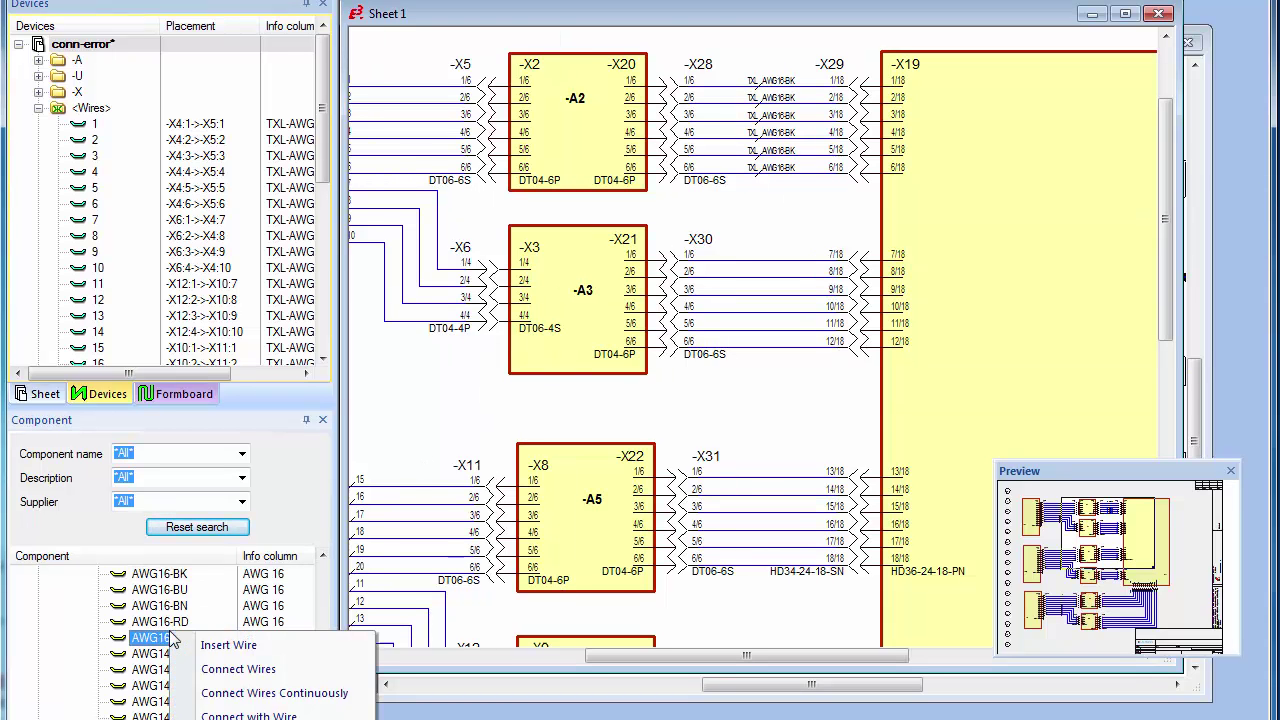
pyautogui.click(375, 663)
pyautogui.moveTo(293, 659); pyautogui.dragTo(762, 210)
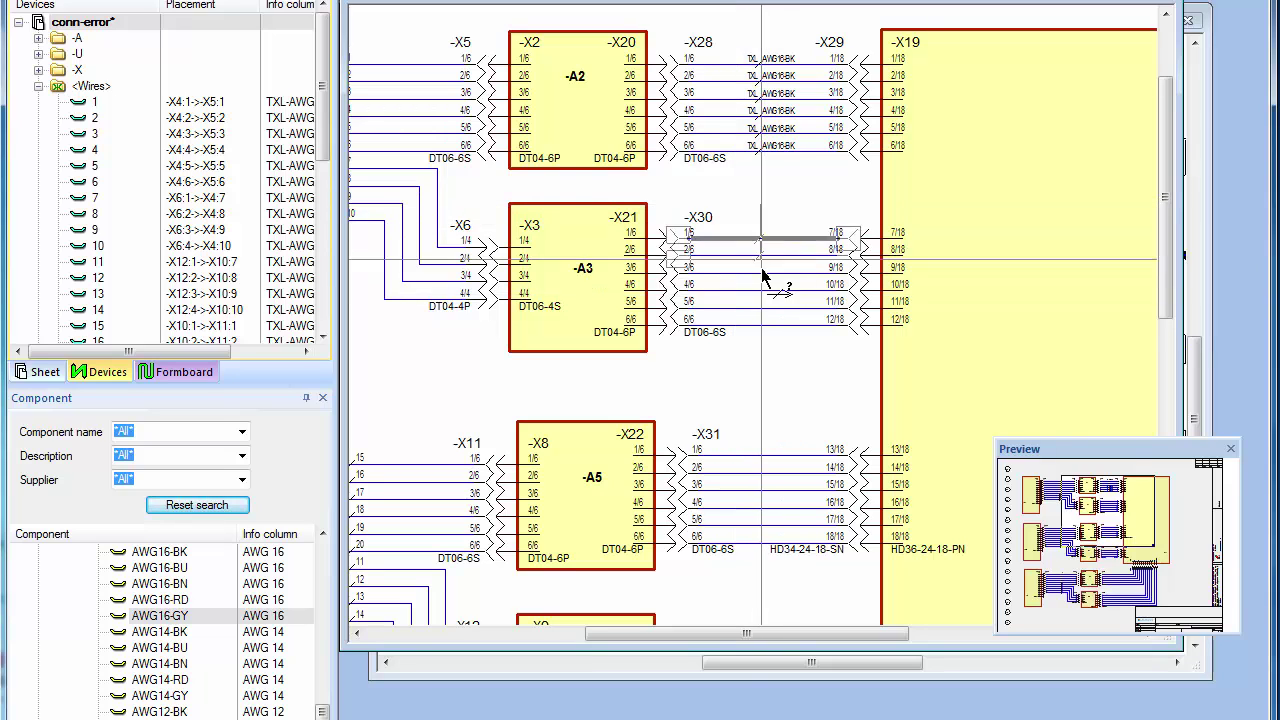
pyautogui.click(762, 275)
pyautogui.click(763, 368)
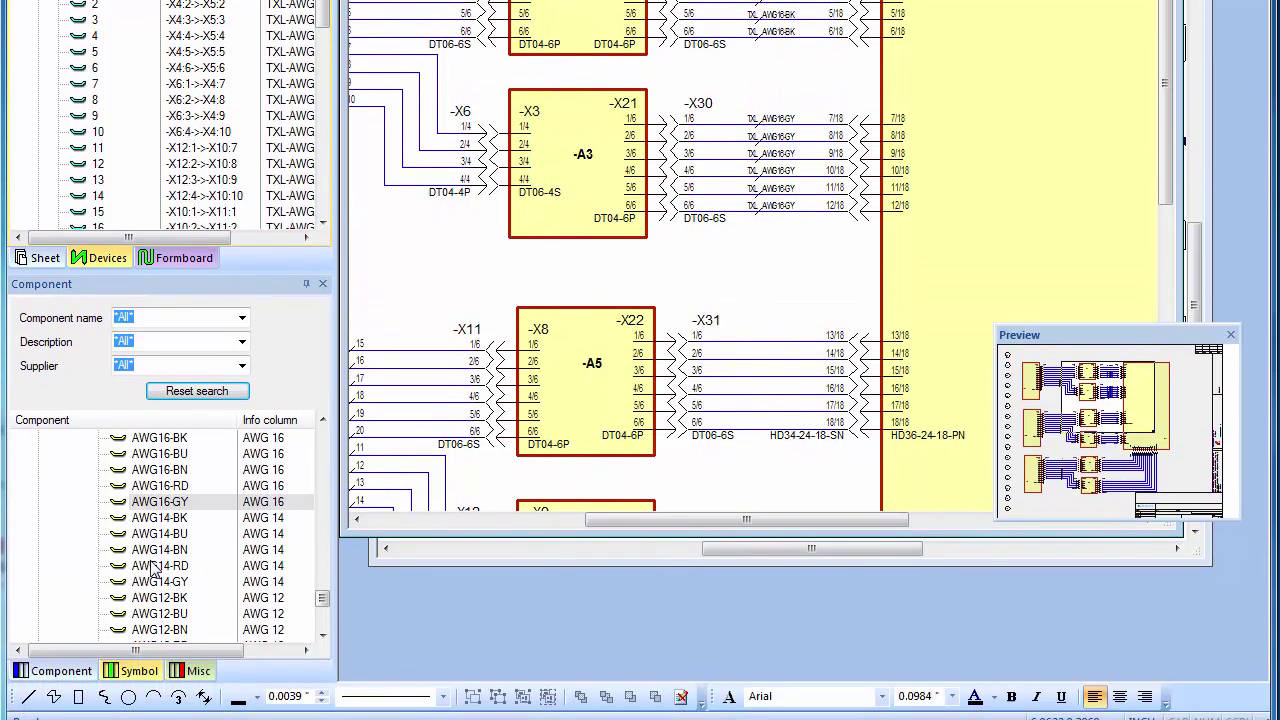
# - Start red AWG14 wires from the X31 pins toward X29
pyautogui.rightClick(150, 679)
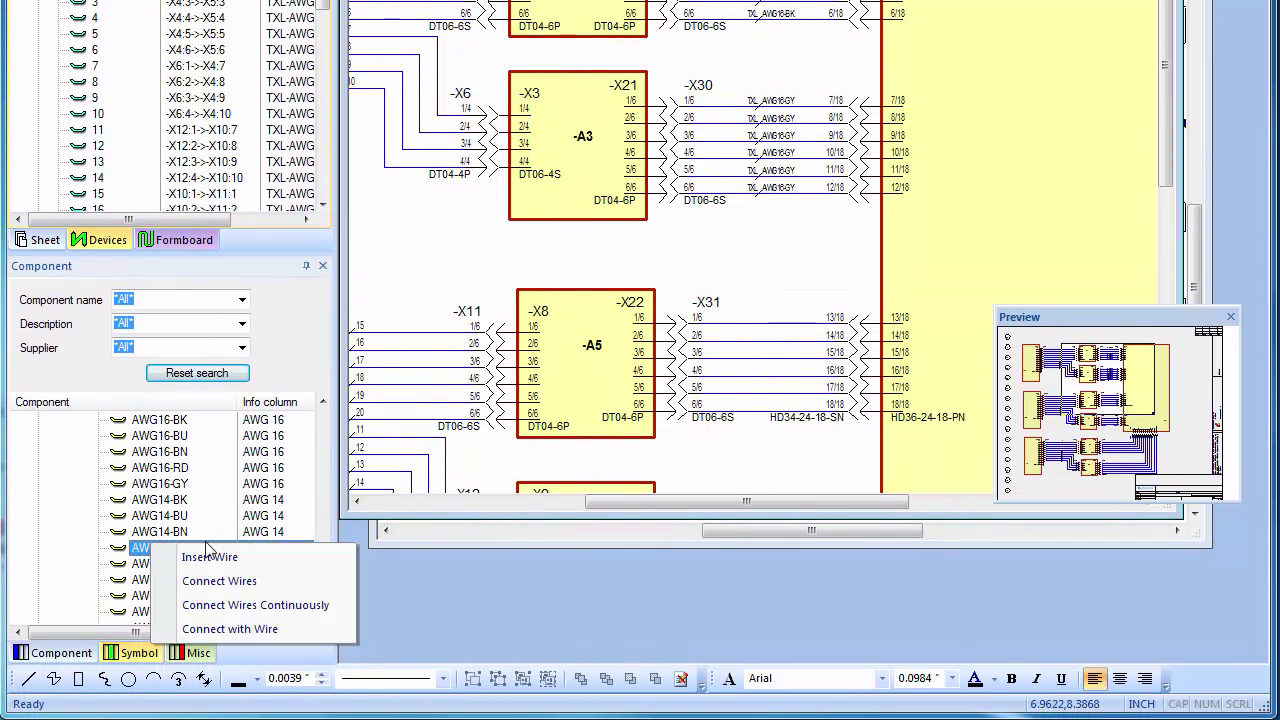
pyautogui.click(230, 606)
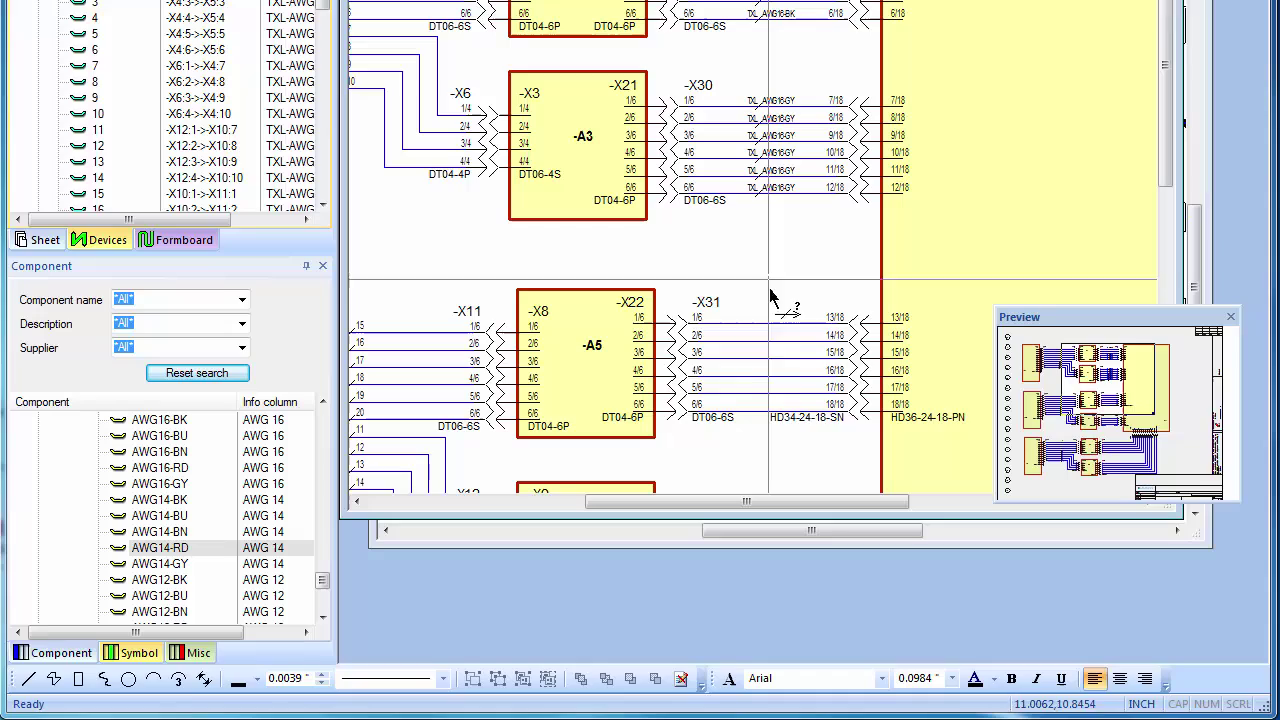
pyautogui.moveTo(778, 360); pyautogui.dragTo(775, 467)
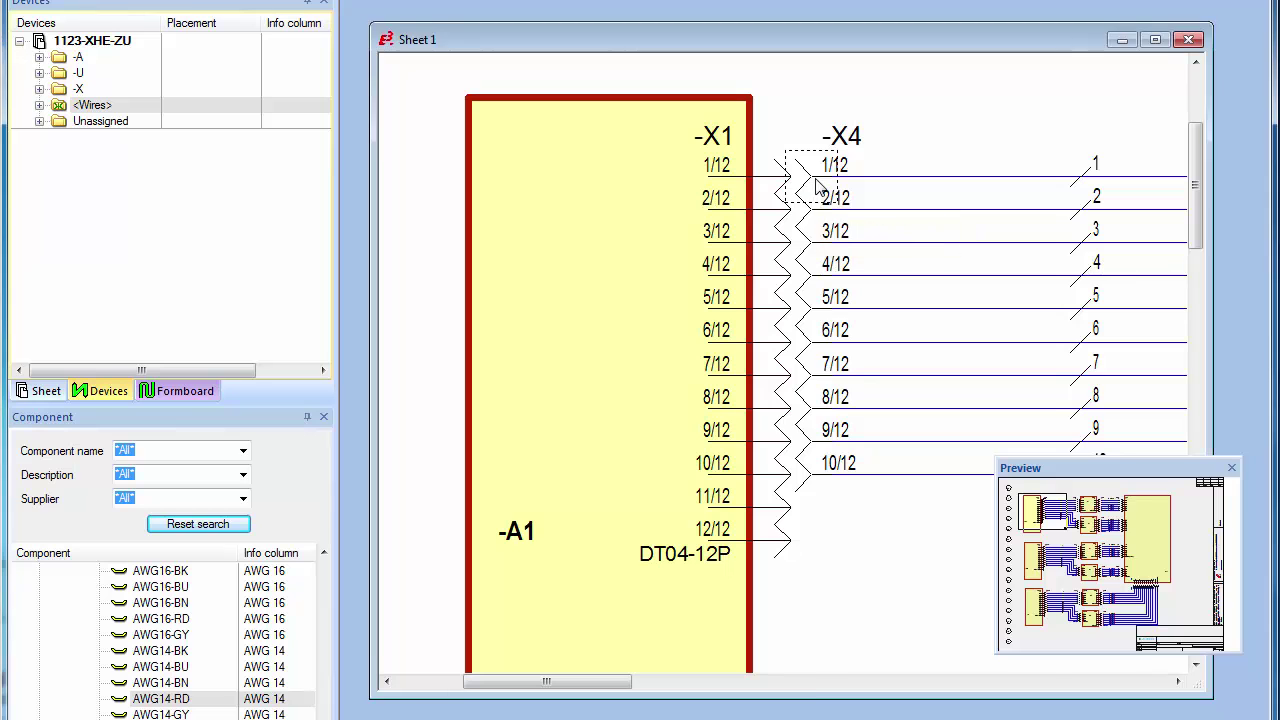
# - Jump from the X4 pin 1 wire to -X4 in the tree, preview it, and find it among formboard items
pyautogui.rightClick(818, 188)
pyautogui.moveTo(900, 561)
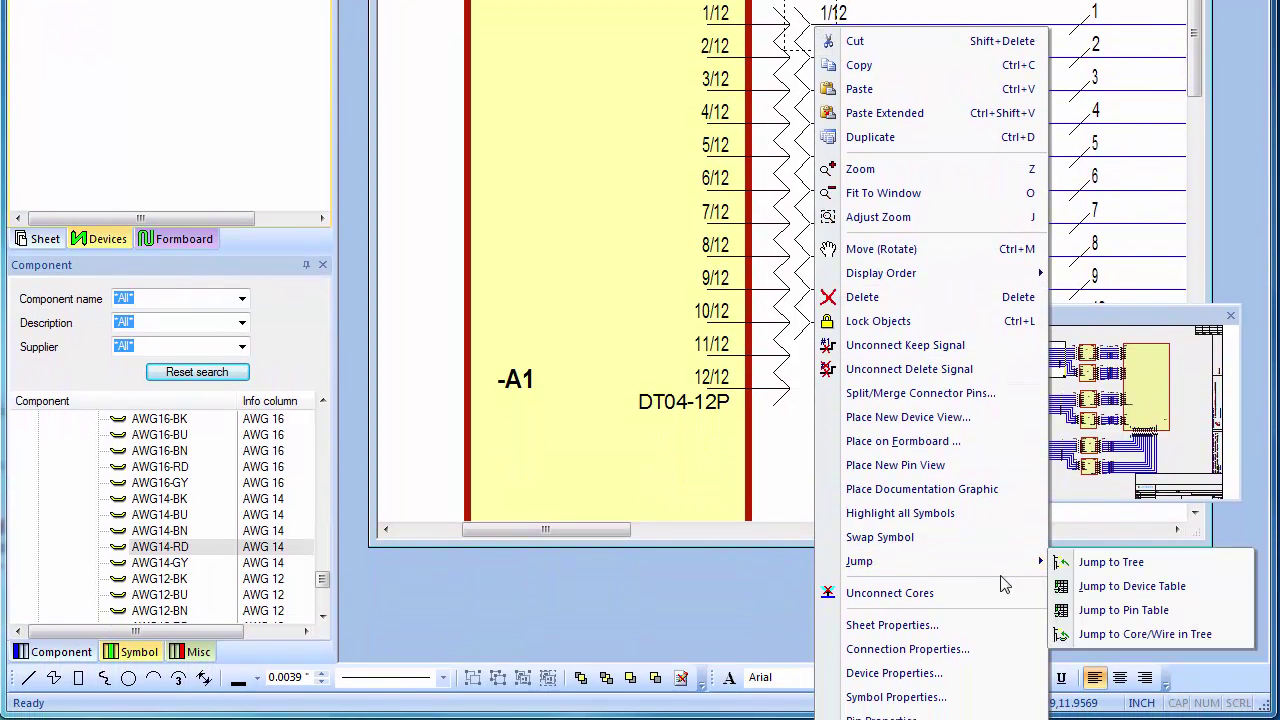
pyautogui.click(1110, 561)
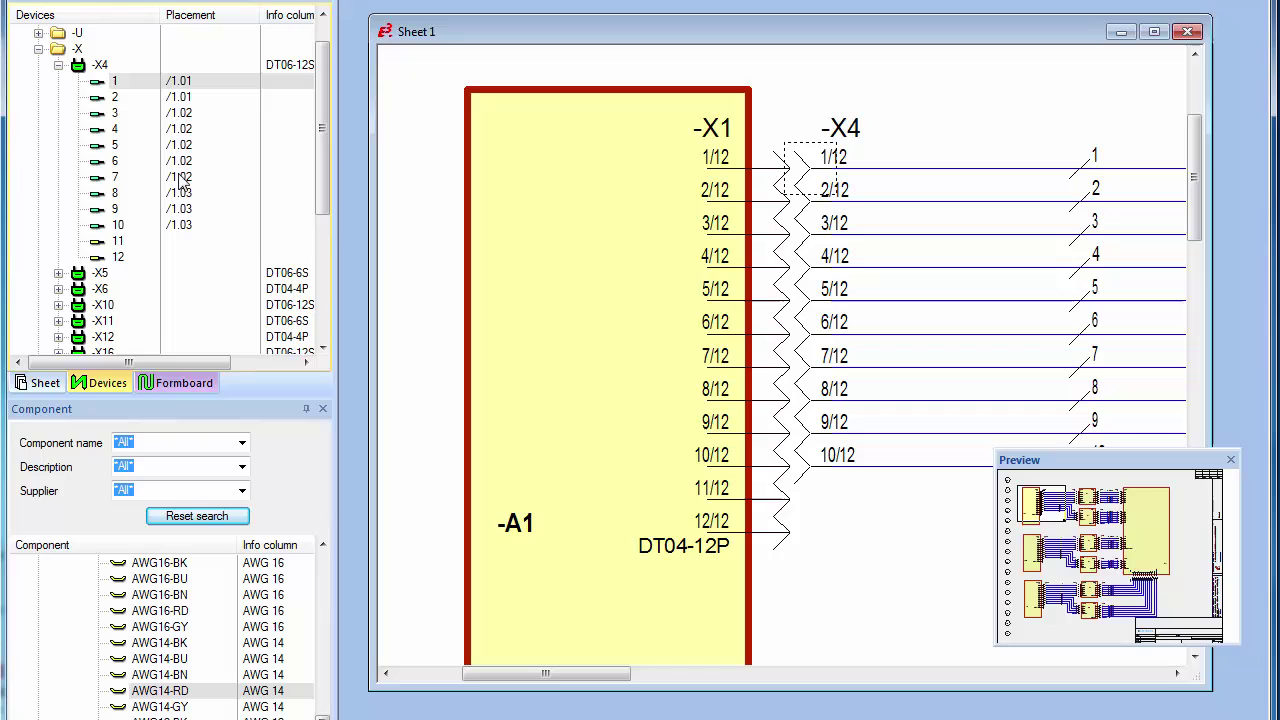
pyautogui.click(118, 66)
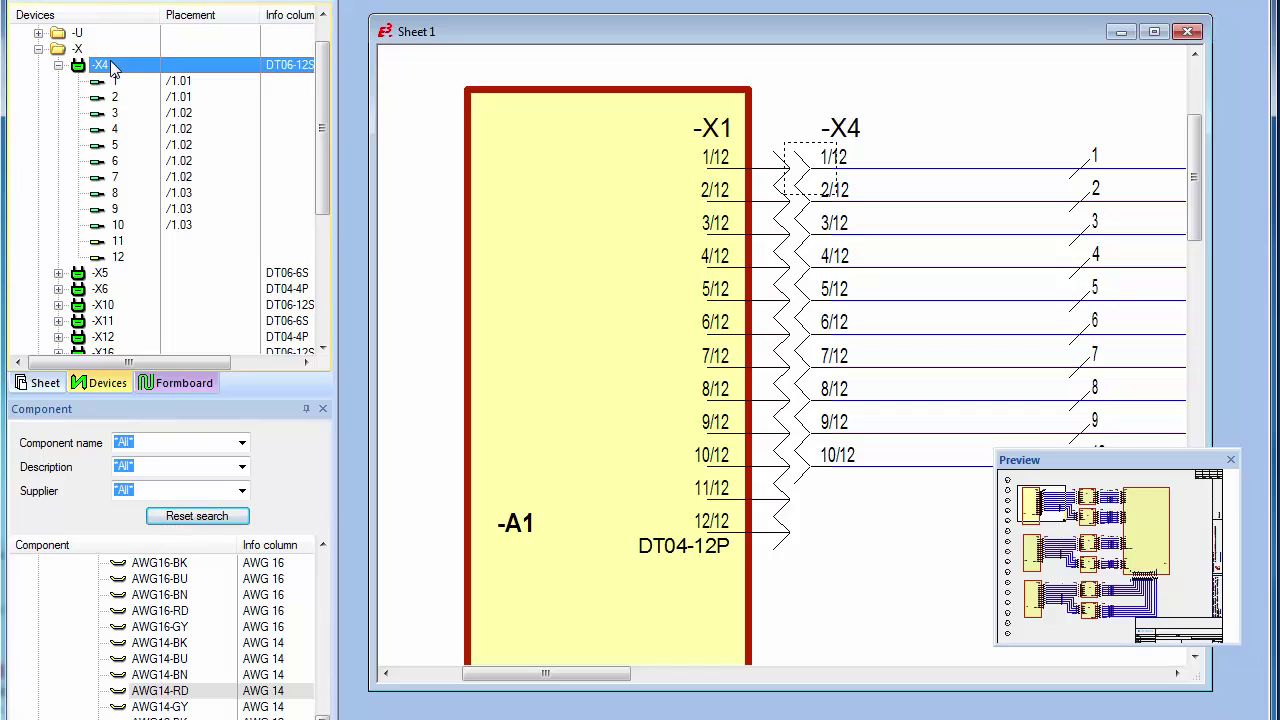
pyautogui.click(180, 386)
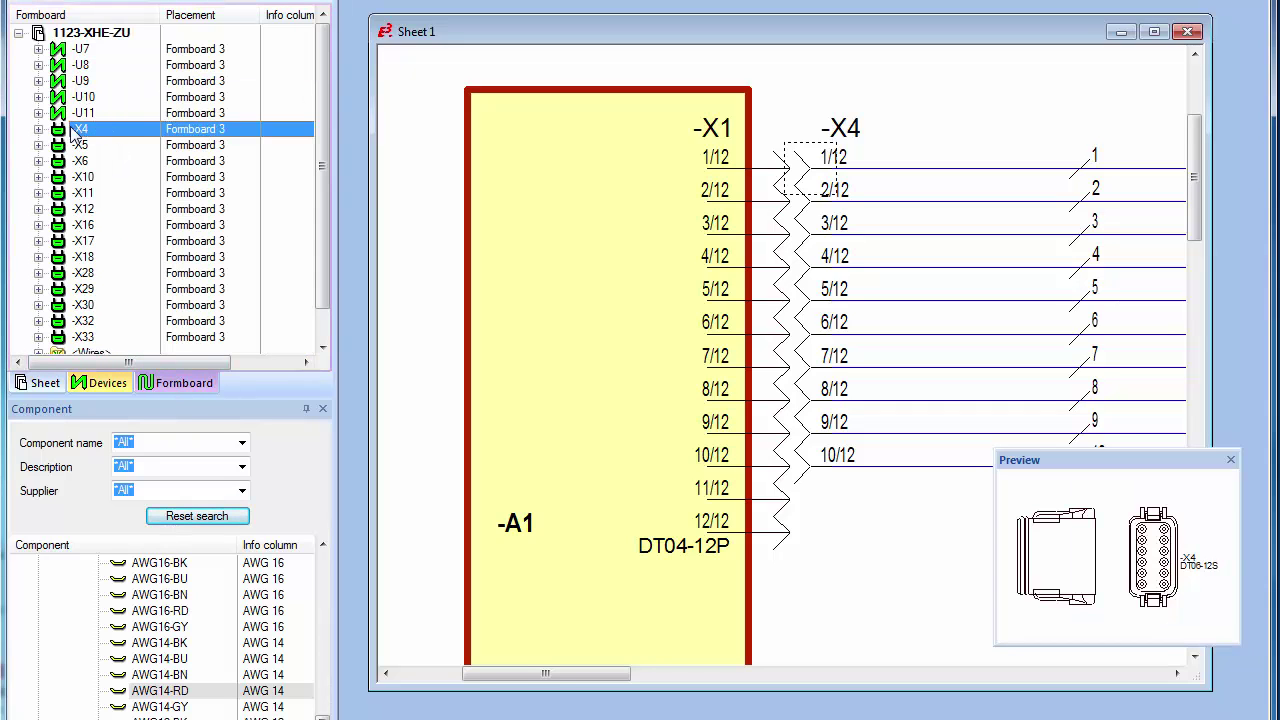
pyautogui.rightClick(97, 148)
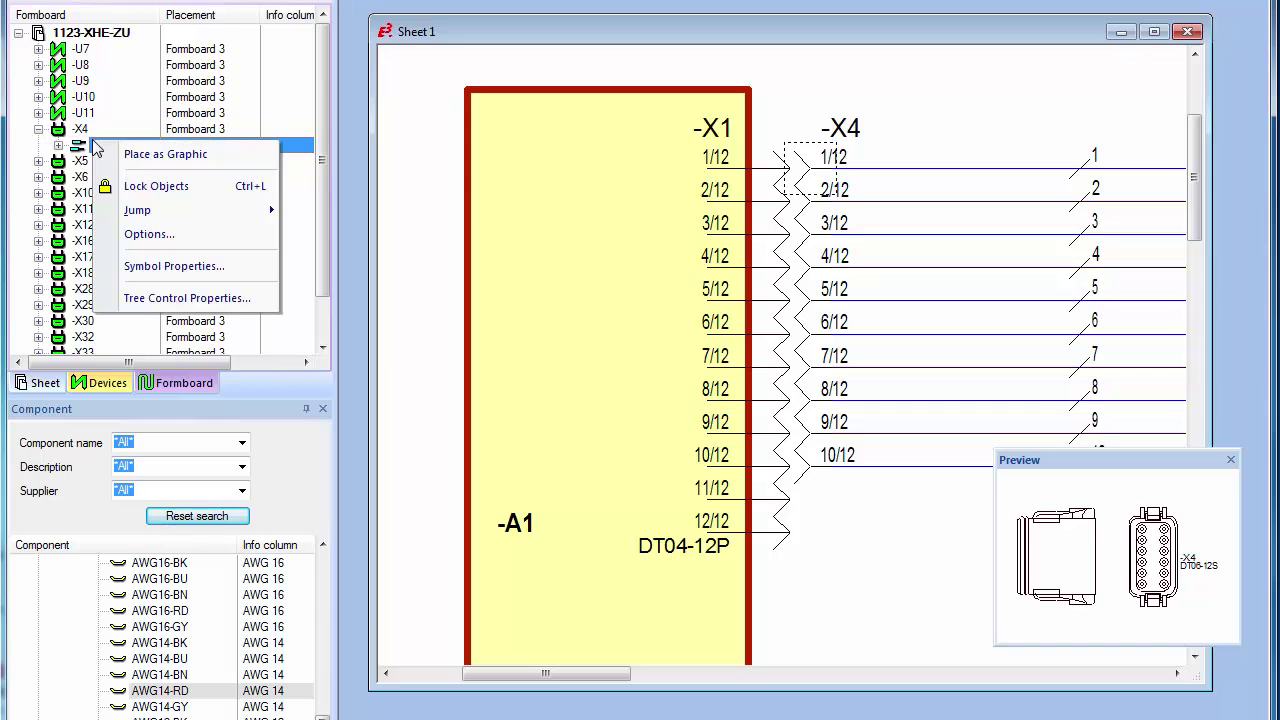
pyautogui.moveTo(190, 210)
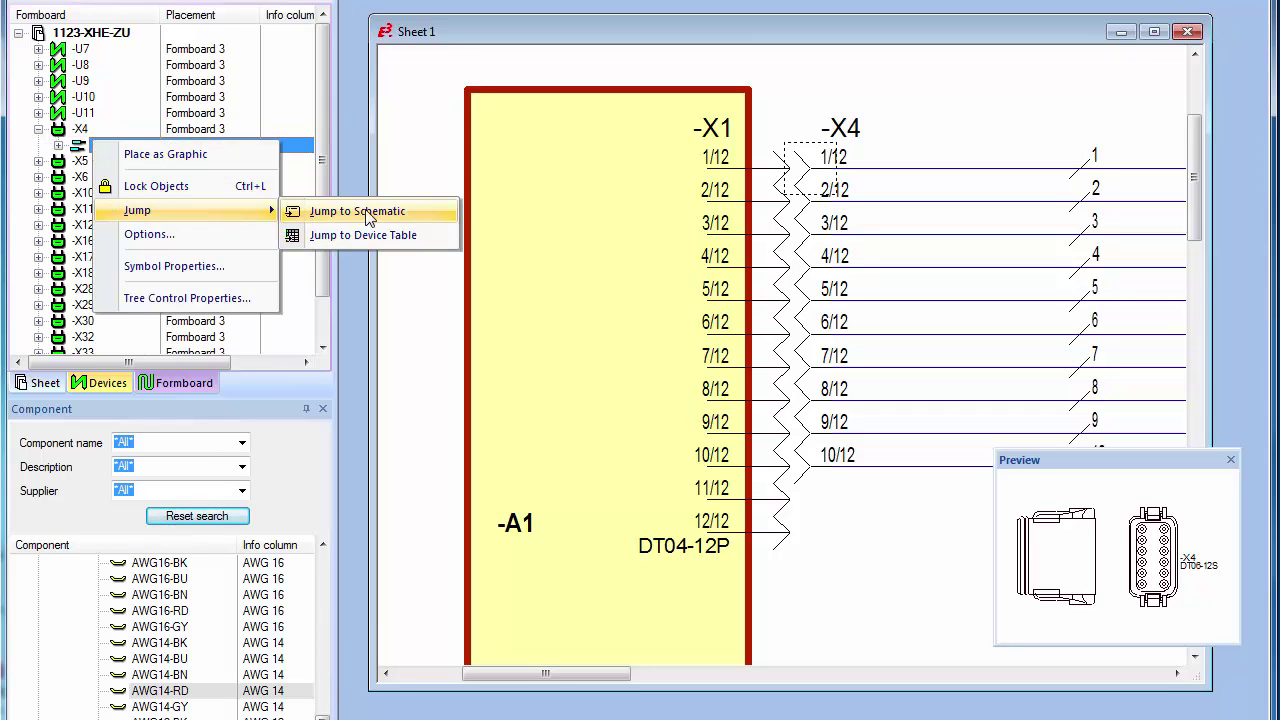
# - Jump to X4 on the formboard sheet and zoom in on the connector and its wire table
pyautogui.click(368, 219)
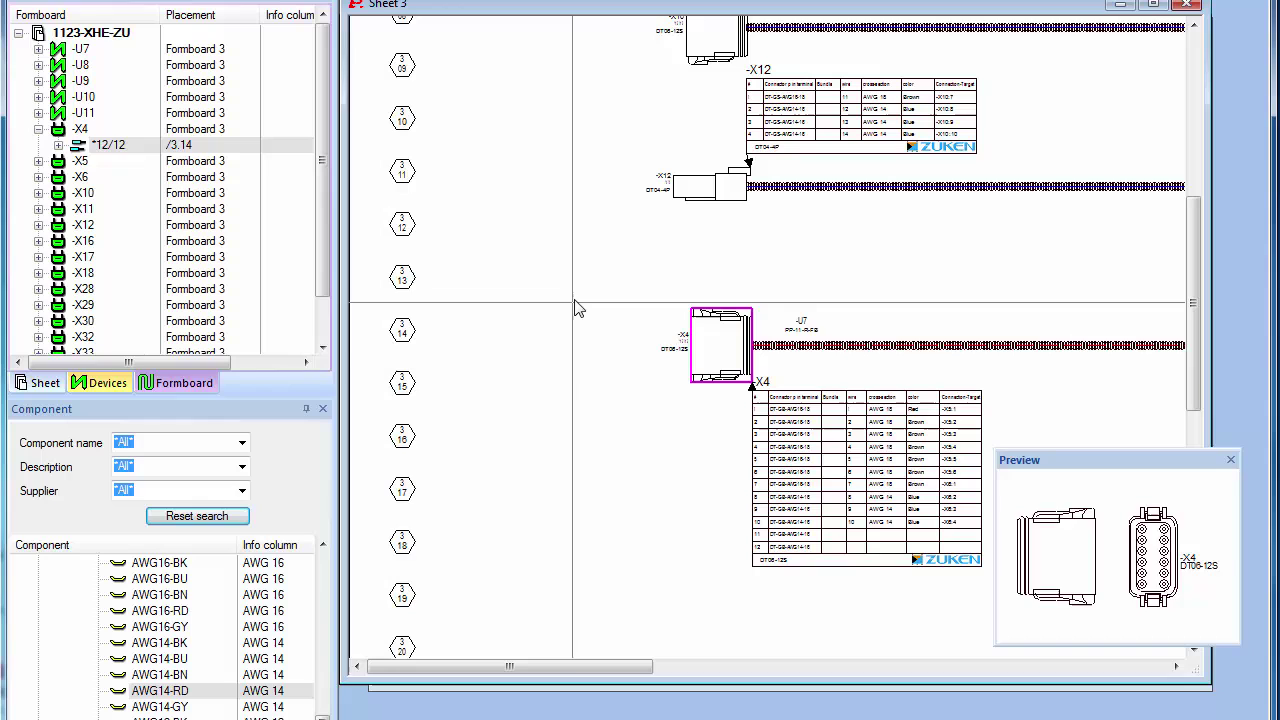
pyautogui.click(581, 291)
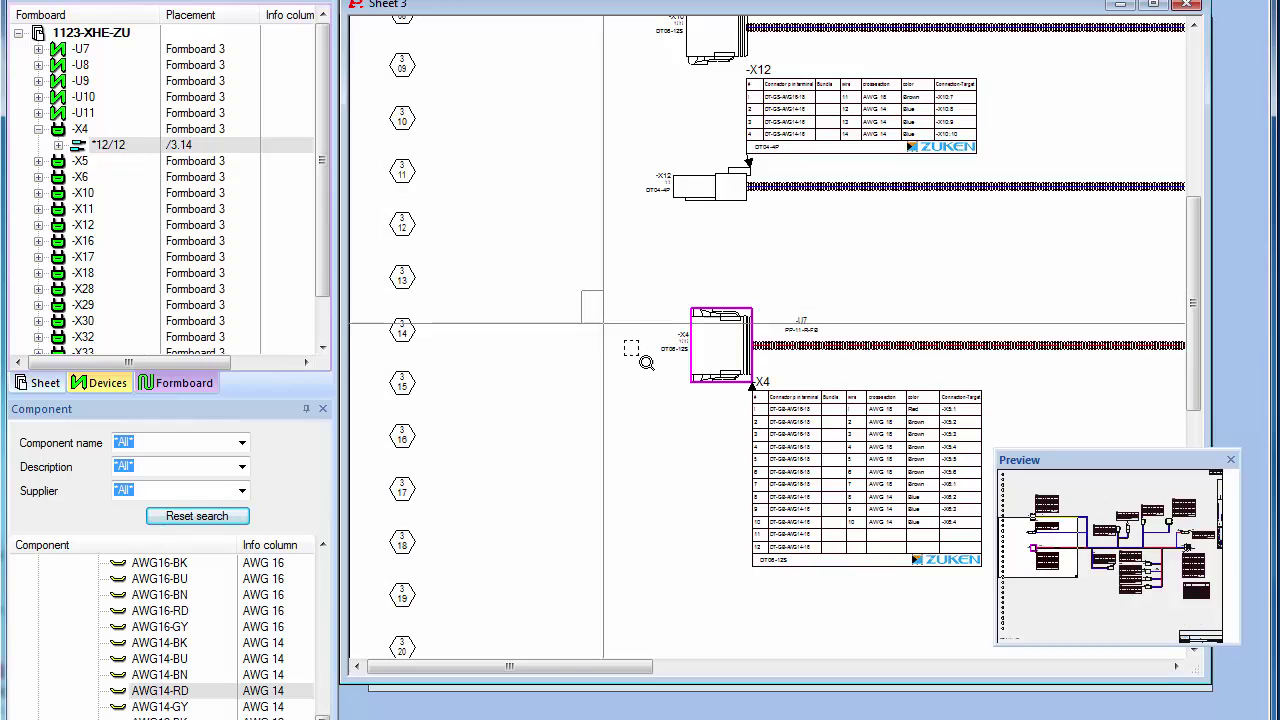
pyautogui.click(979, 592)
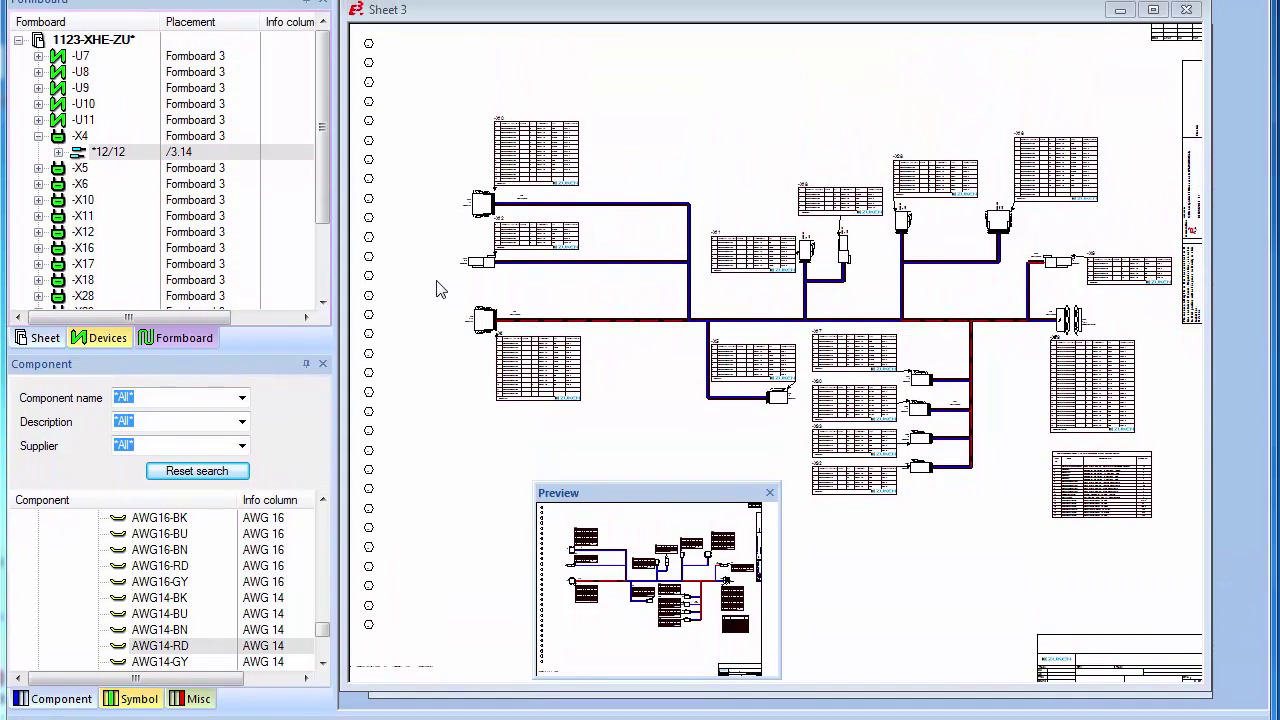
pyautogui.click(436, 281)
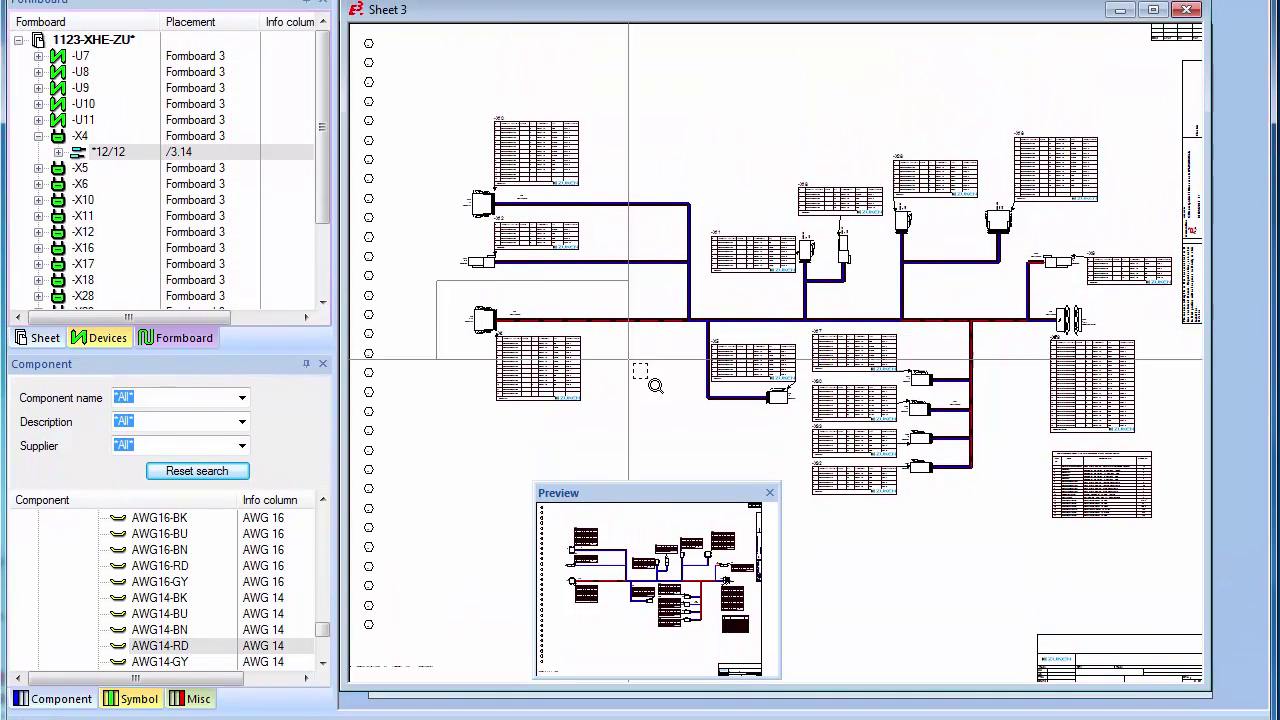
pyautogui.click(757, 434)
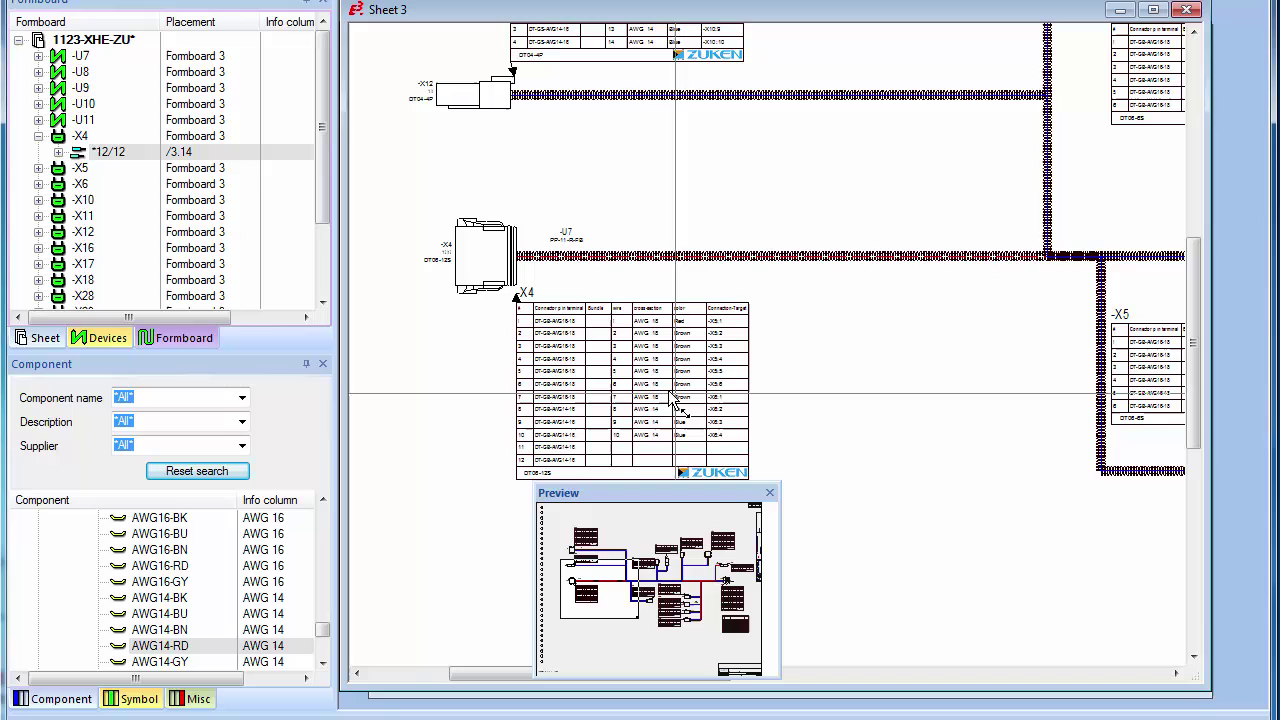
pyautogui.scroll(1, 571, 400)
pyautogui.scroll(1, 571, 400)
pyautogui.scroll(1, 571, 400)
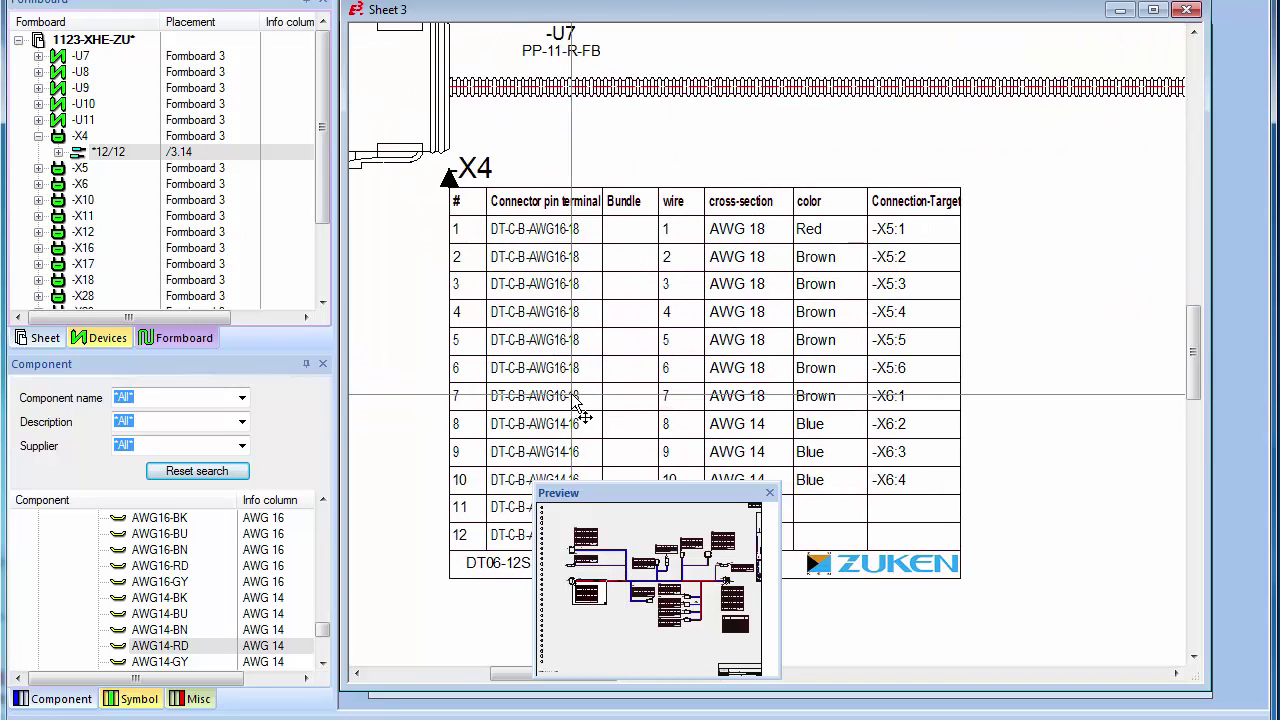
pyautogui.scroll(-3, 571, 395)
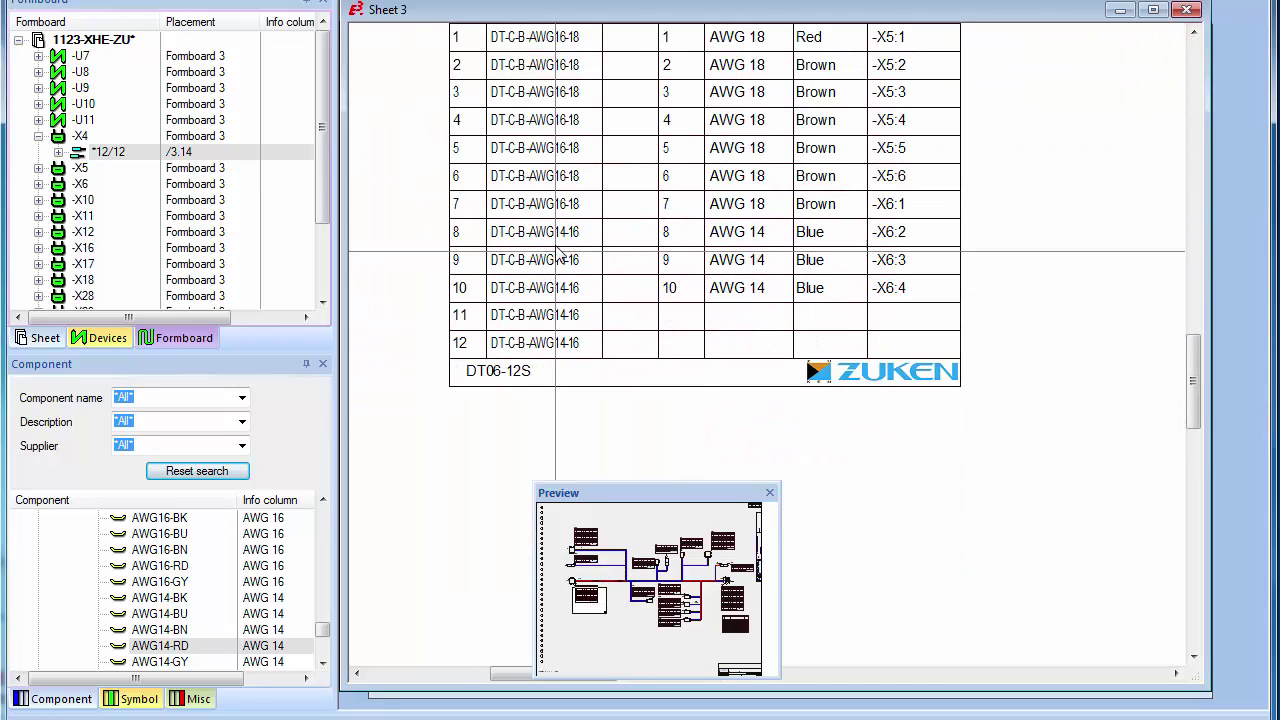
pyautogui.scroll(5, 565, 202)
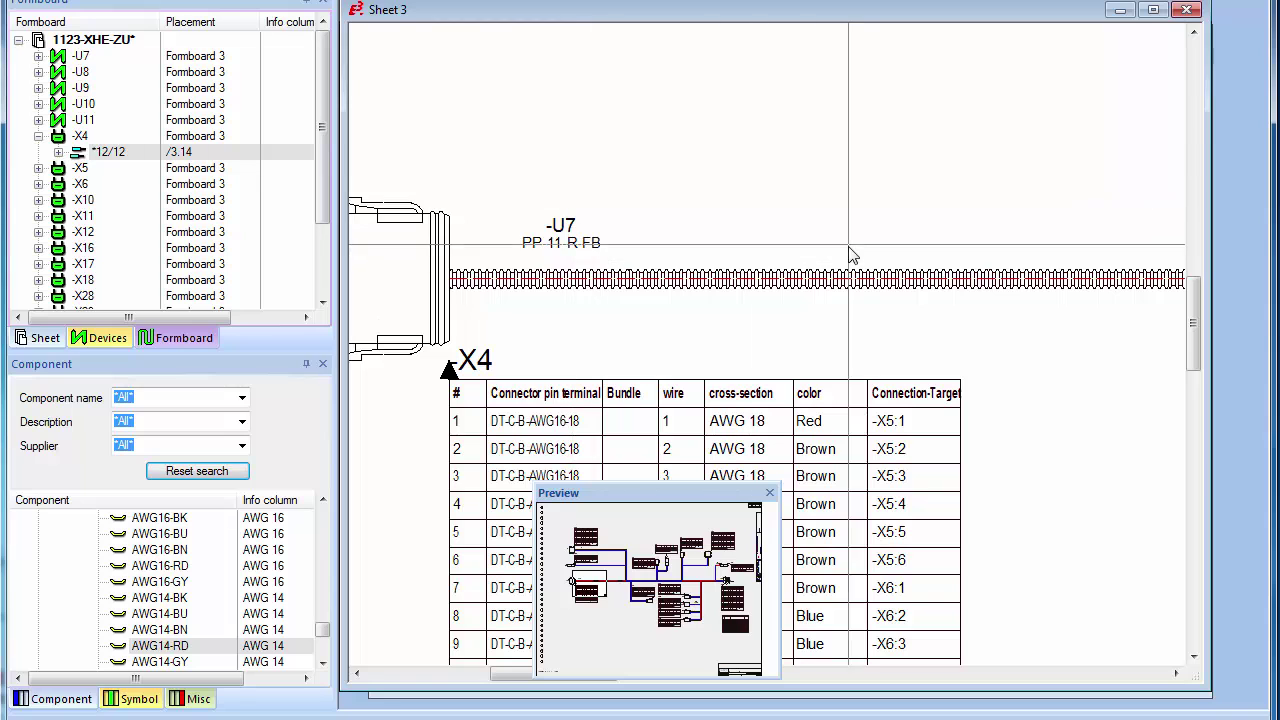
pyautogui.rightClick(860, 285)
# - Run Segment Diameter on the harness segment to show its wire cross-section
pyautogui.click(943, 300)
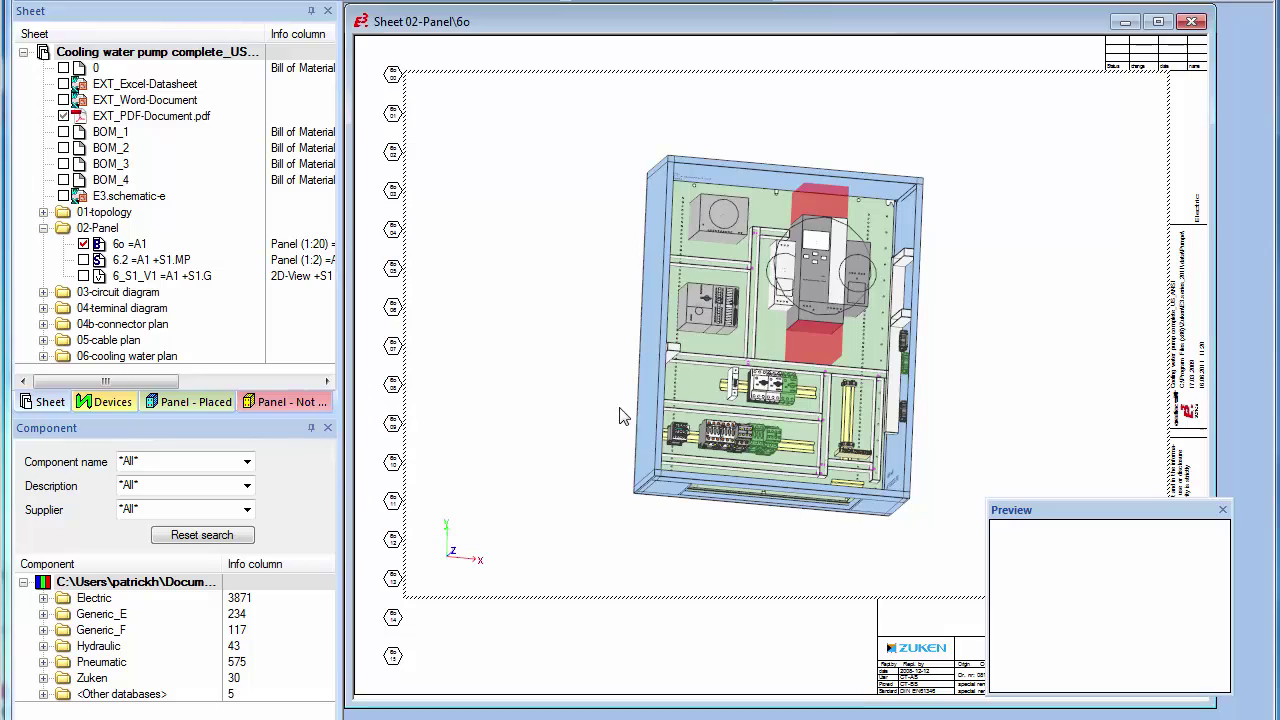
# - Select the cooling water pump cabinet and run Panel Autoconnect on its devices
pyautogui.moveTo(617, 414)
pyautogui.mouseDown(button='middle')
pyautogui.moveTo(704, 487)
pyautogui.moveTo(607, 462)
pyautogui.mouseUp(button='middle')
pyautogui.scroll(3, 704, 487)
pyautogui.scroll(-1, 607, 462)
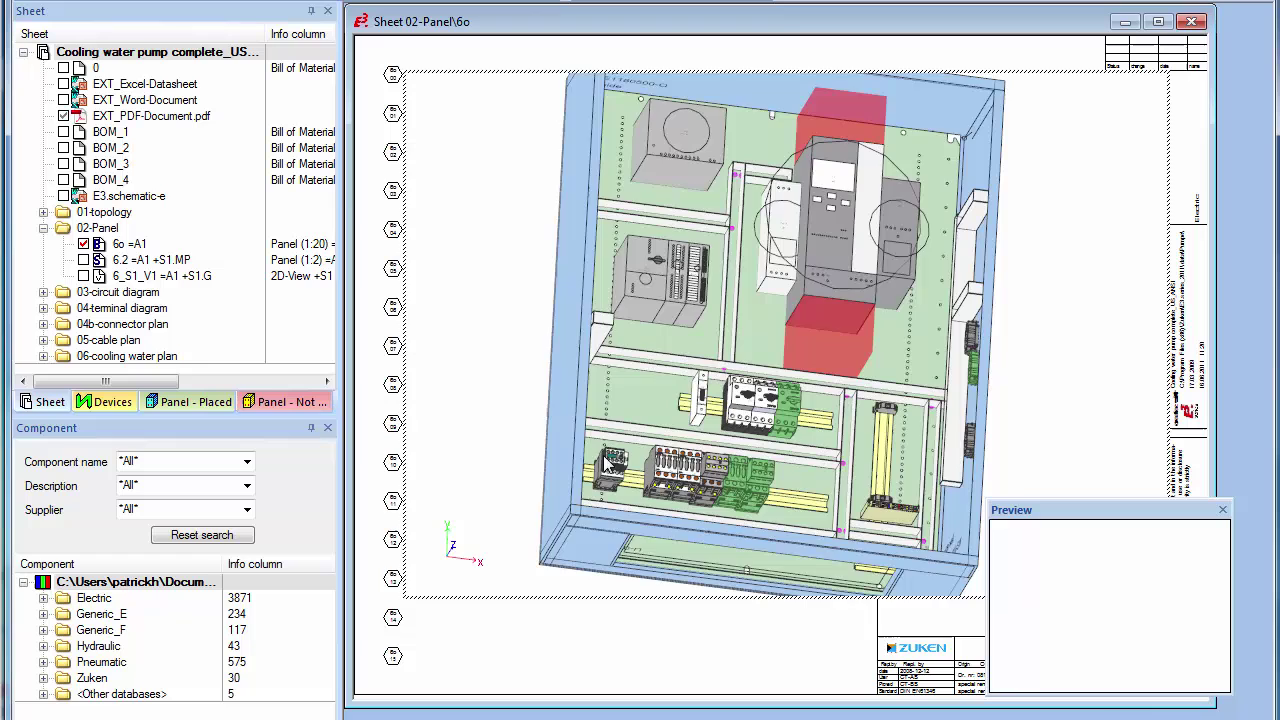
pyautogui.click(624, 462)
pyautogui.rightClick(634, 405)
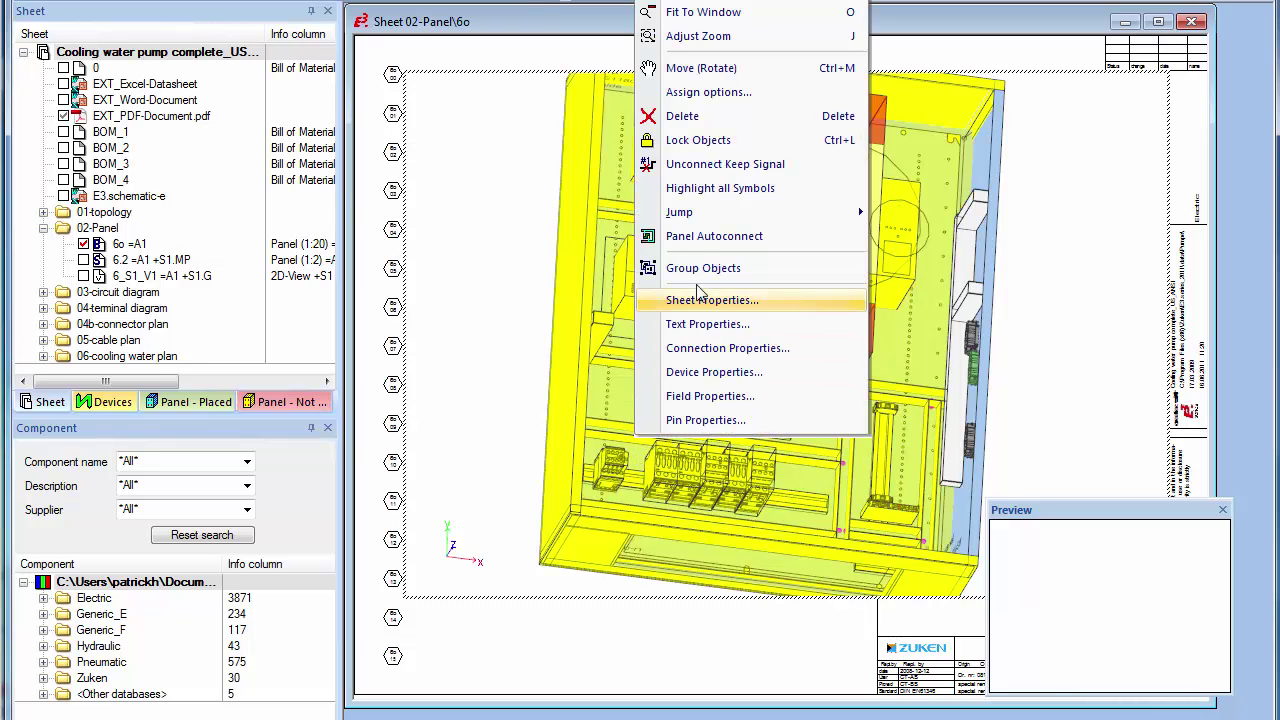
pyautogui.click(706, 238)
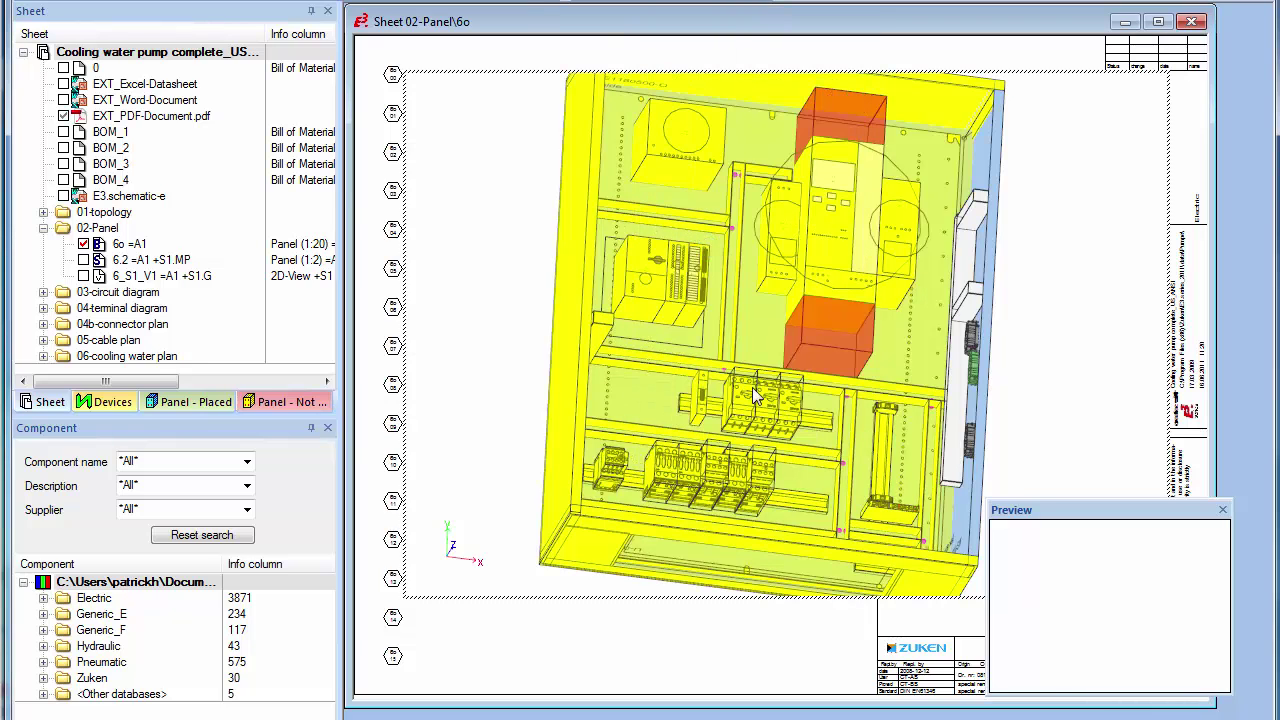
# - Orbit and zoom the 3D cabinet view onto the Siemens 3RV10 breakers
pyautogui.scroll(2, 755, 395)
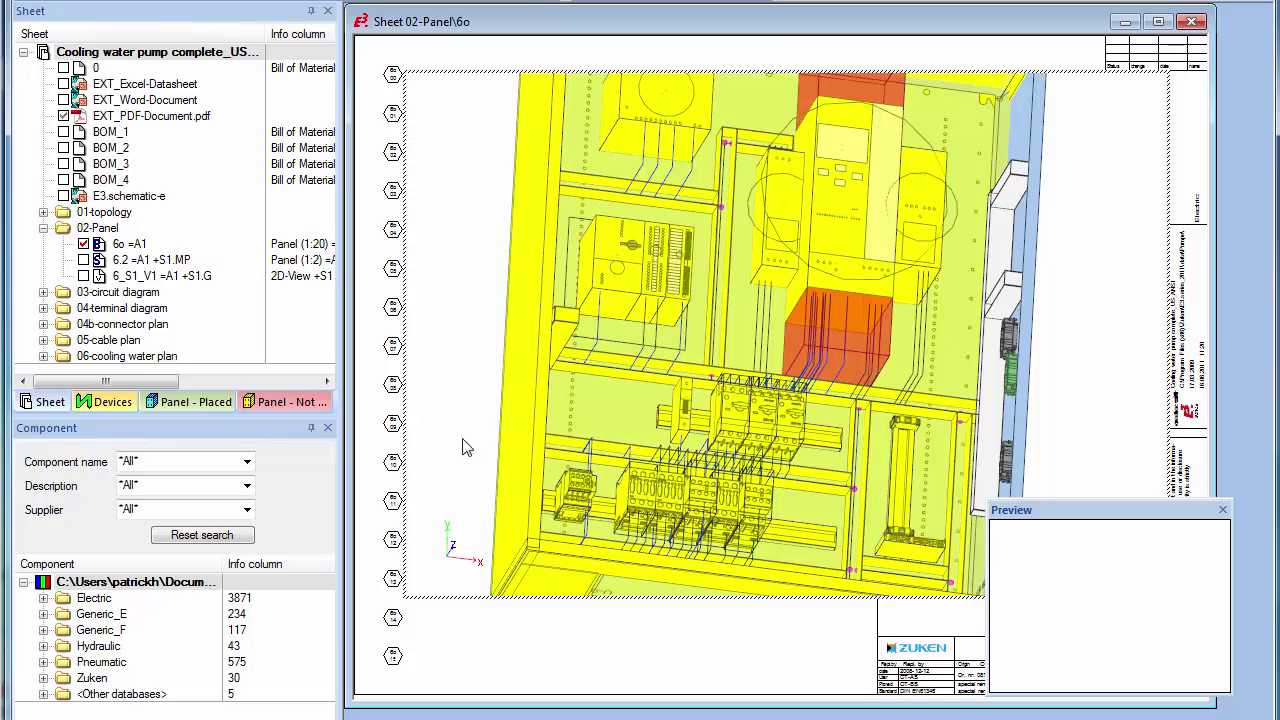
pyautogui.moveTo(740, 390)
pyautogui.mouseDown(button='middle')
pyautogui.moveTo(800, 405)
pyautogui.moveTo(715, 395)
pyautogui.moveTo(714, 330)
pyautogui.moveTo(715, 537)
pyautogui.mouseUp(button='middle')
pyautogui.scroll(2, 714, 330)
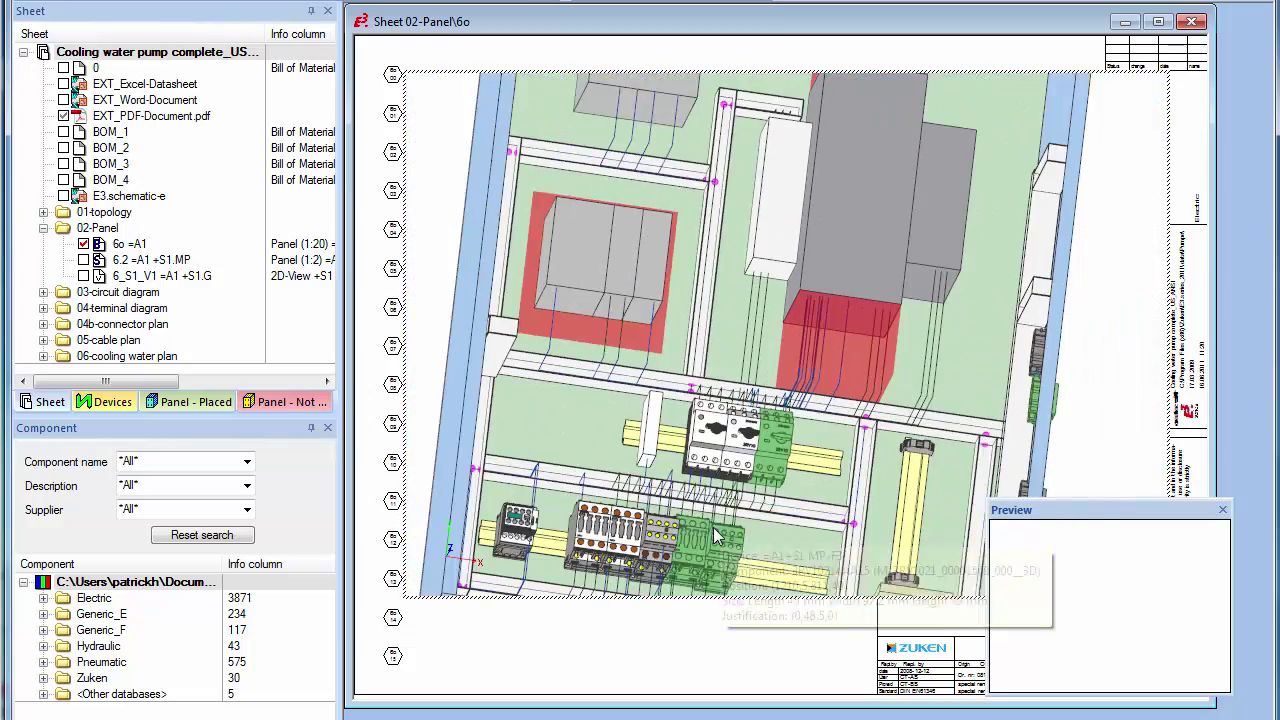
pyautogui.scroll(3, 715, 537)
pyautogui.scroll(2, 740, 300)
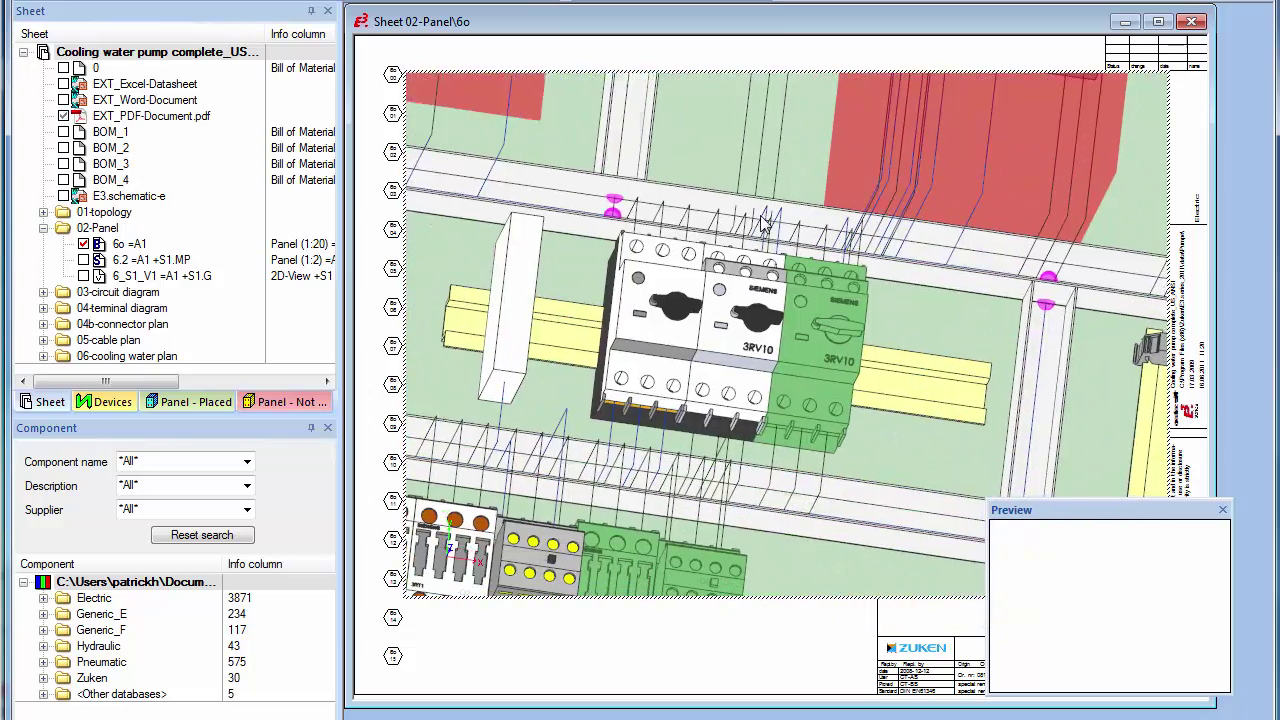
pyautogui.scroll(2, 765, 225)
pyautogui.moveTo(700, 290); pyautogui.dragTo(633, 355, button='middle')
# - Jump from the -F2 breaker to its circuit-diagram symbol and zoom in on it
pyautogui.rightClick(612, 337)
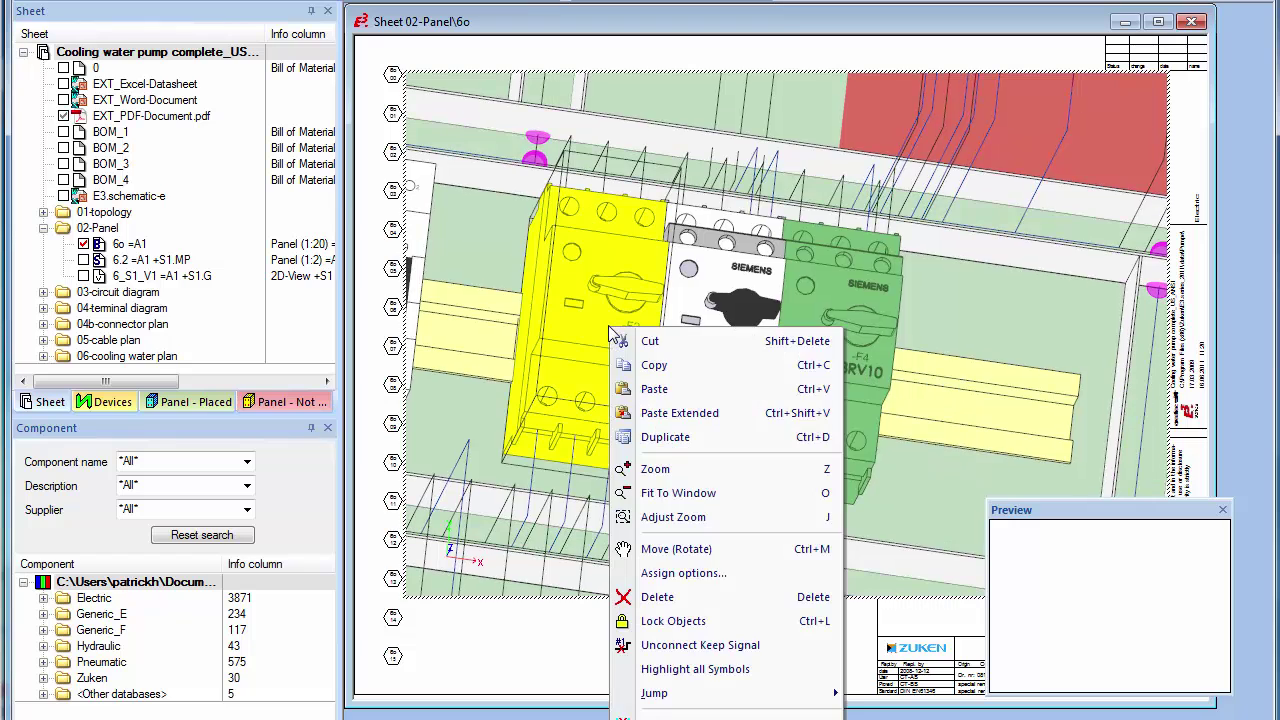
pyautogui.moveTo(655, 693)
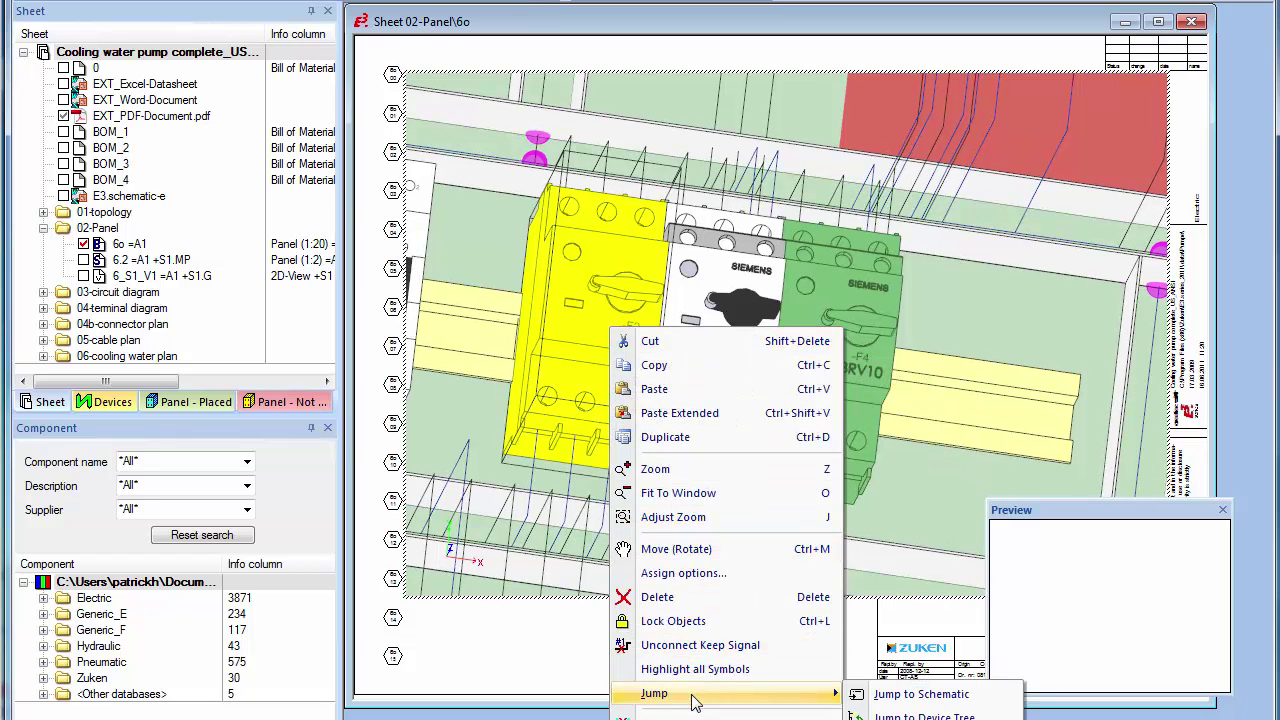
pyautogui.click(917, 697)
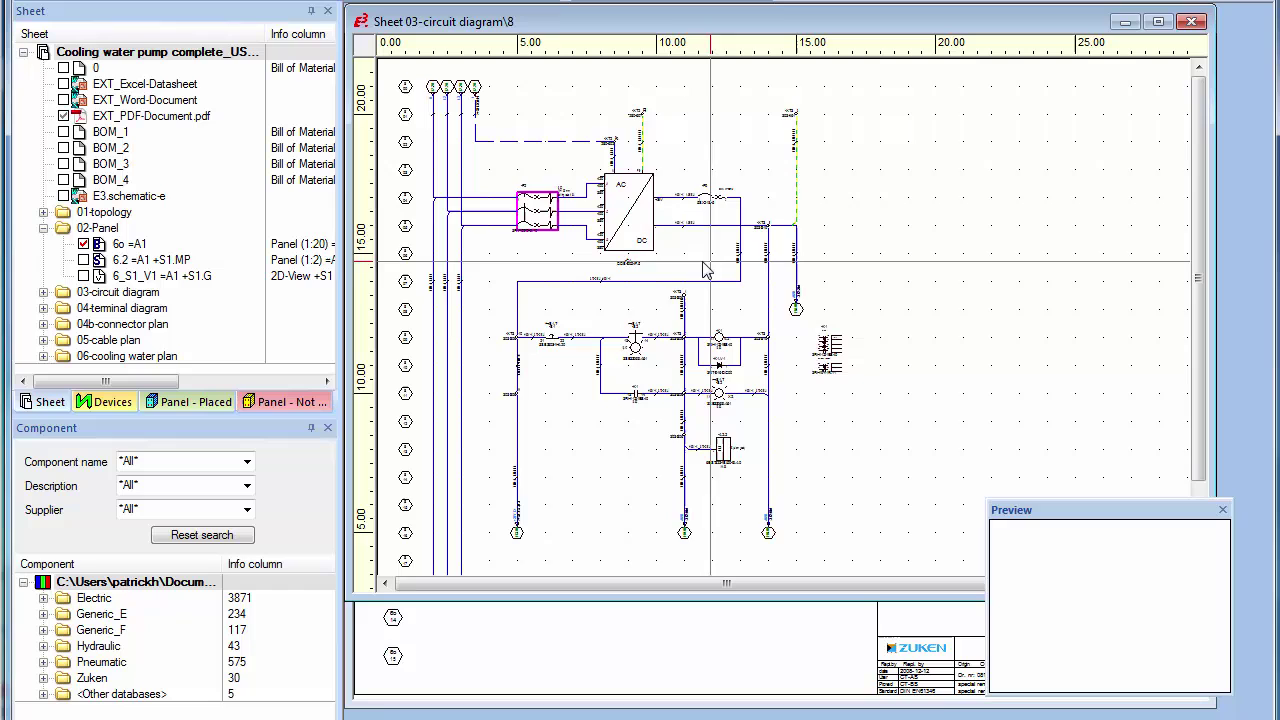
pyautogui.moveTo(503, 178); pyautogui.dragTo(605, 288)
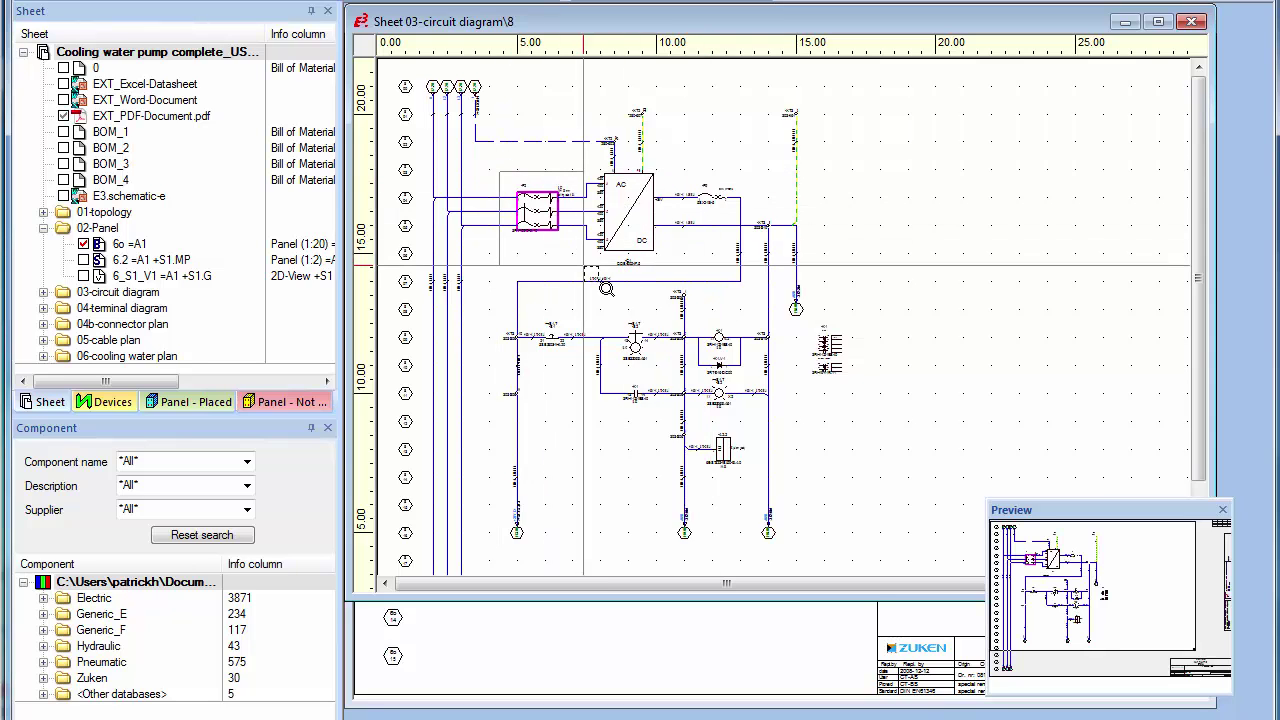
# - Jump from the -F2 symbol back to the breaker in the 3D panel
pyautogui.click(752, 357)
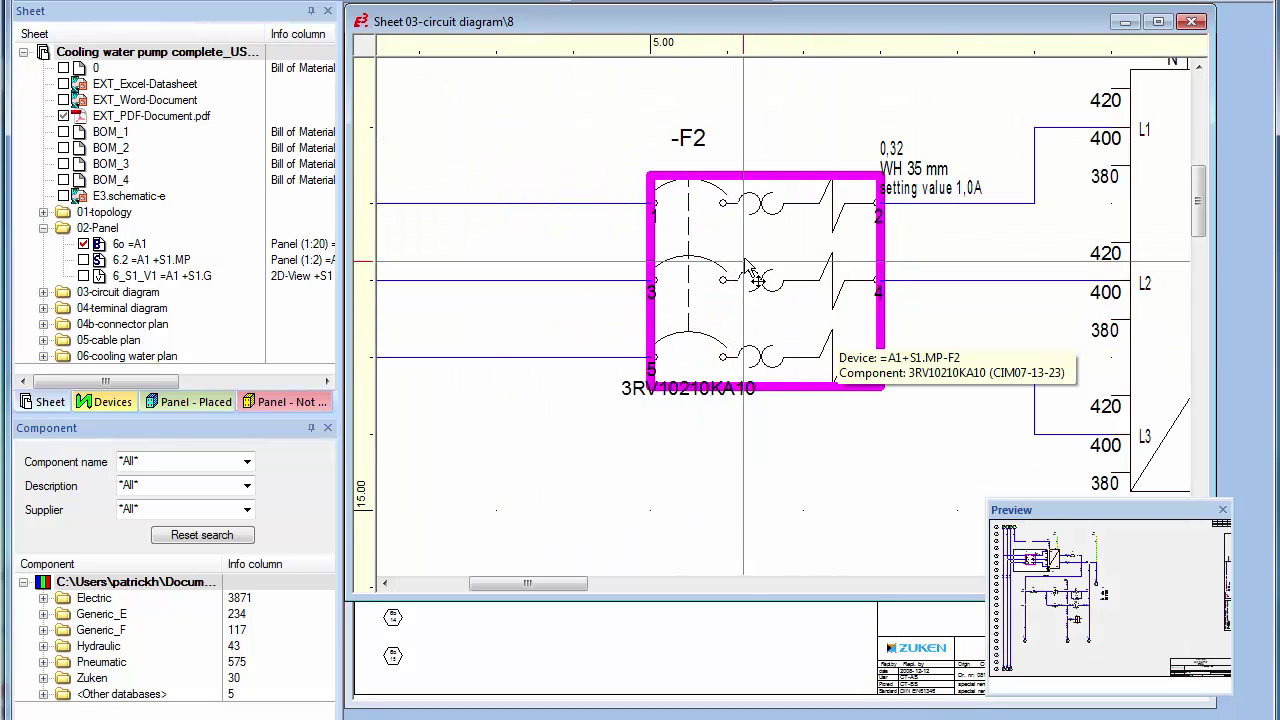
pyautogui.rightClick(752, 357)
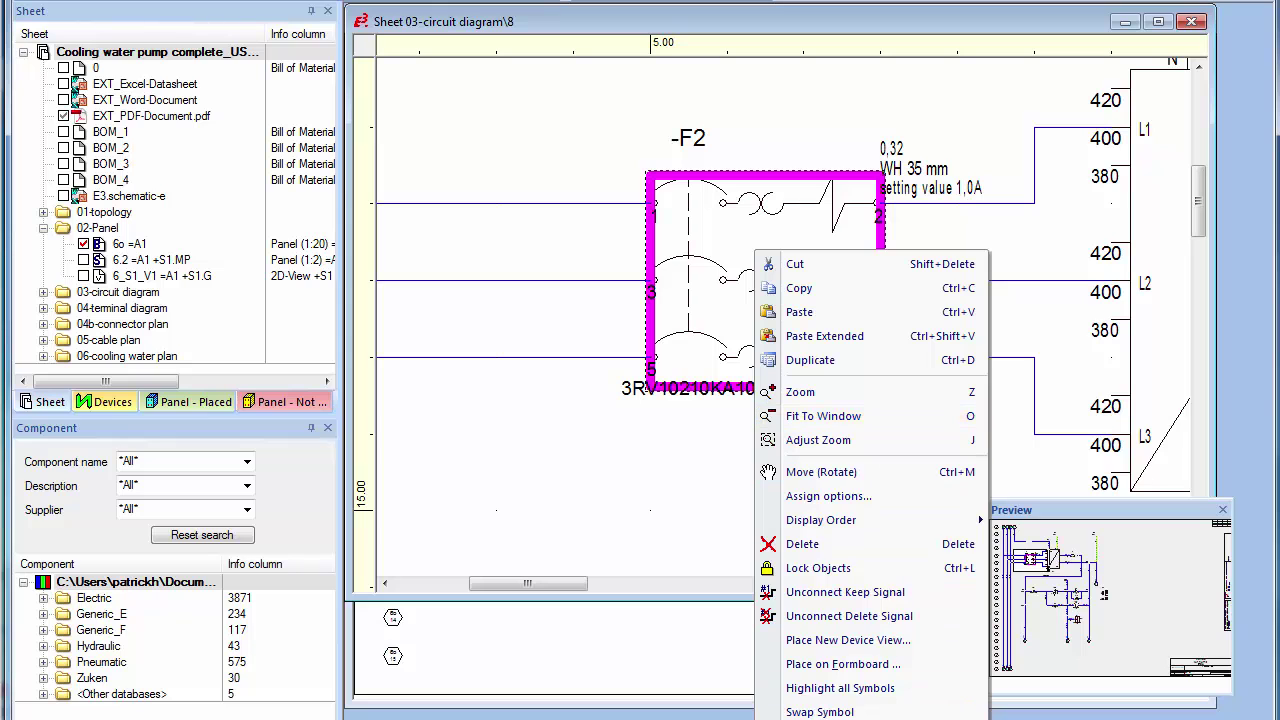
pyautogui.click(840, 718)
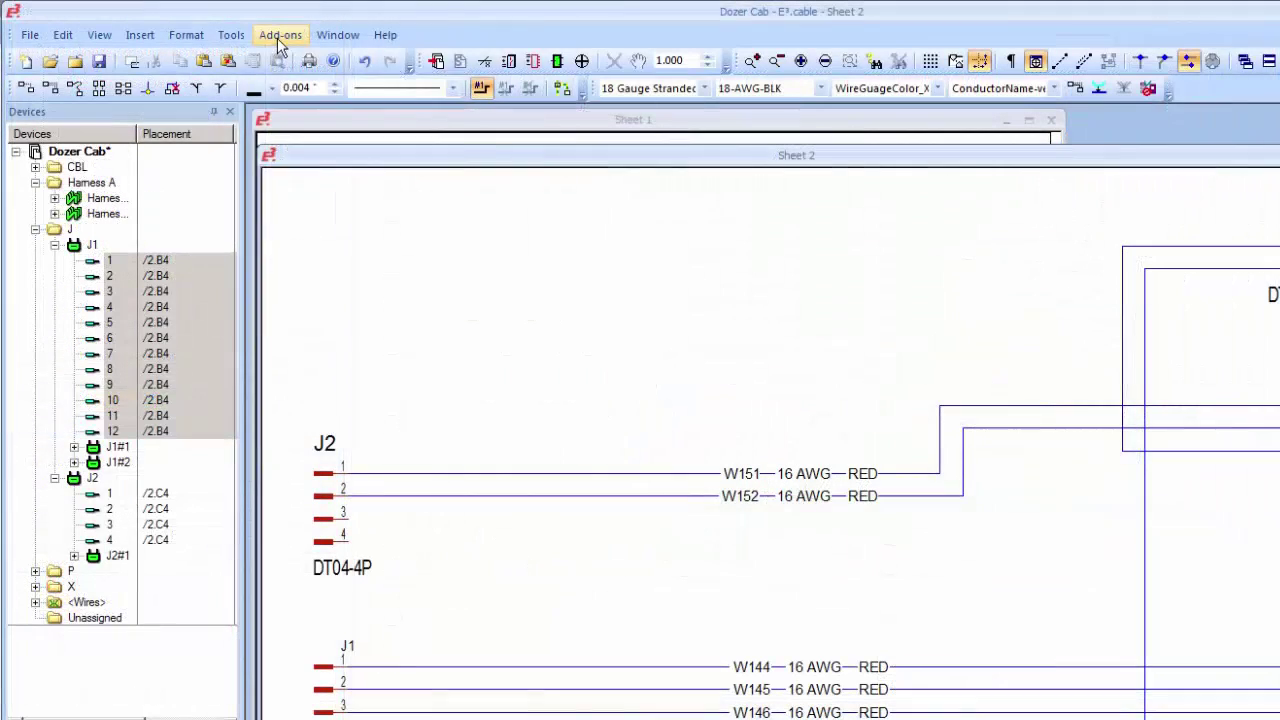
# - Start the E3.3D Bridge export to Solid Edge and tick wires W145–W152
pyautogui.click(280, 35)
pyautogui.moveTo(340, 246)
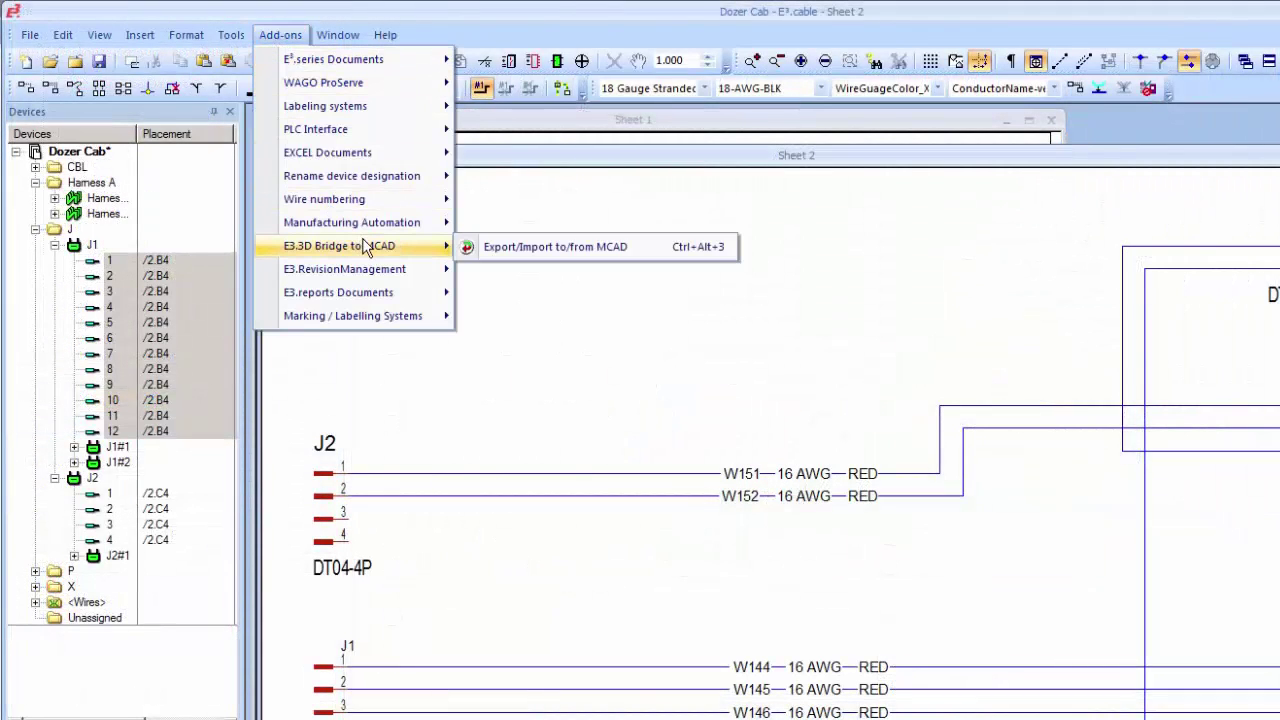
pyautogui.click(506, 257)
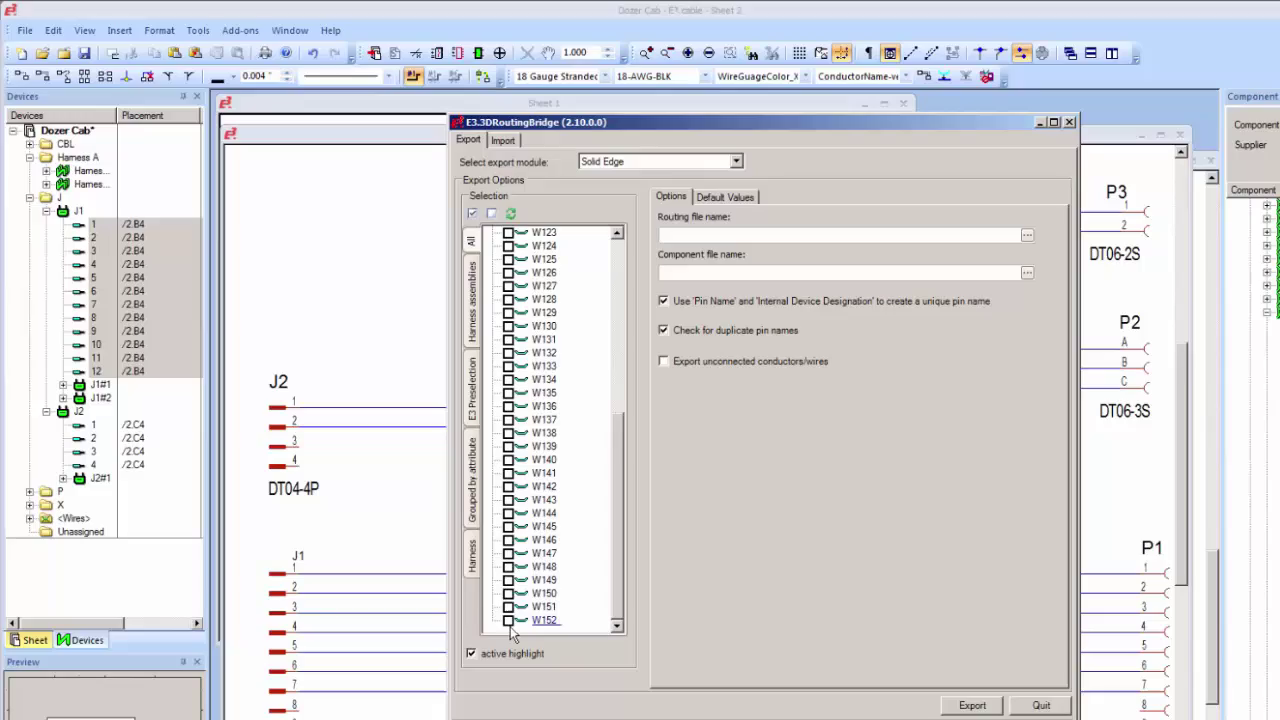
pyautogui.click(508, 620)
pyautogui.click(508, 607)
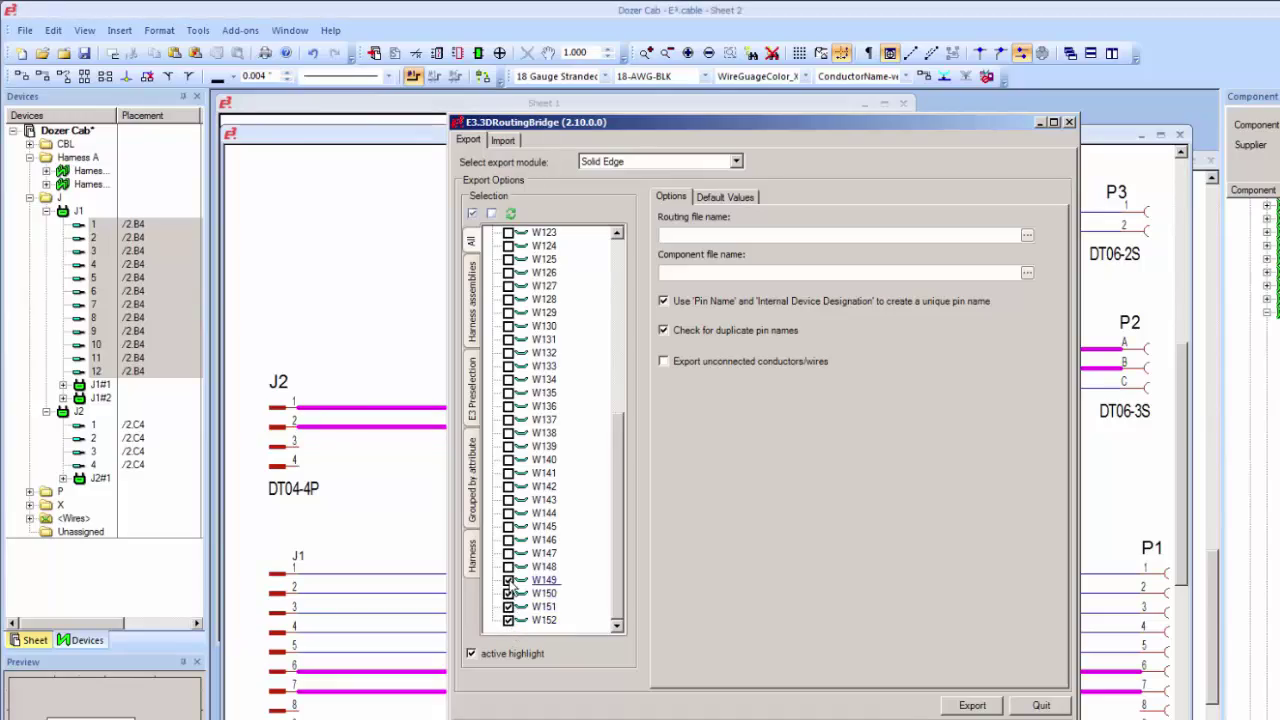
pyautogui.click(508, 566)
pyautogui.click(508, 553)
pyautogui.click(508, 527)
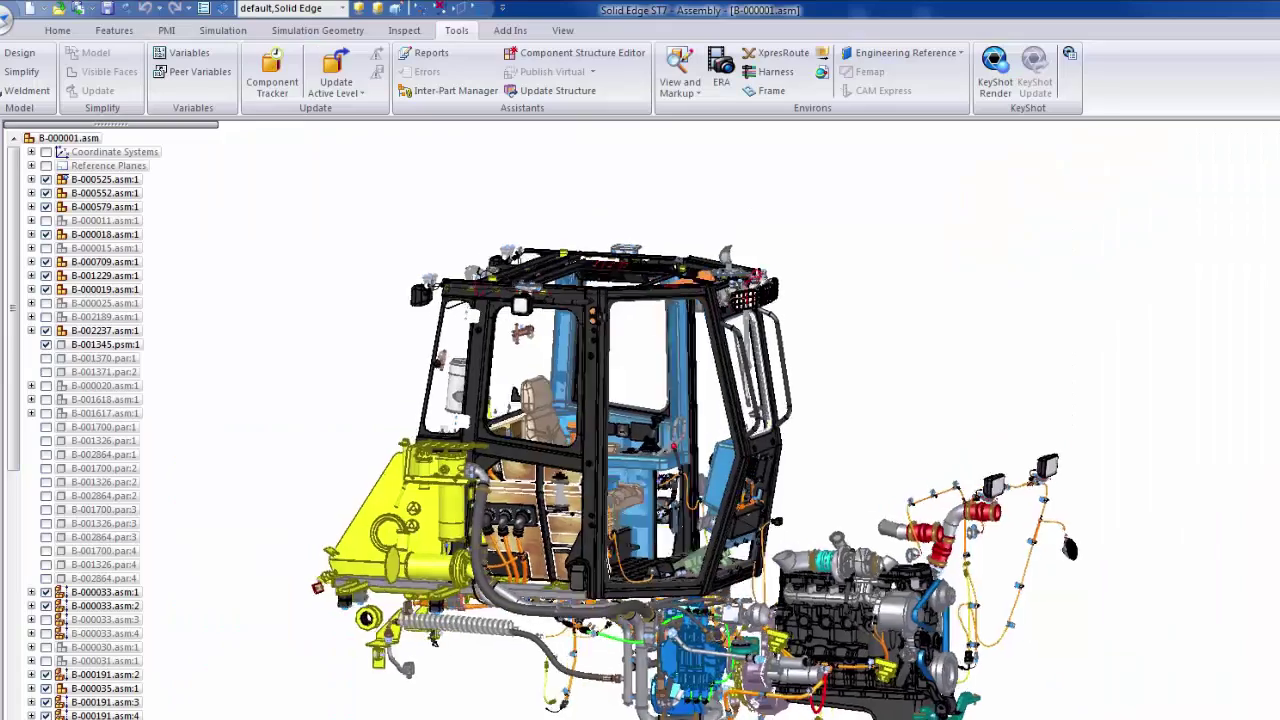
# - Switch the cab assembly to the Stripped Cab configuration, then to Upper Harness
pyautogui.click(342, 8)
pyautogui.click(287, 88)
pyautogui.click(354, 146)
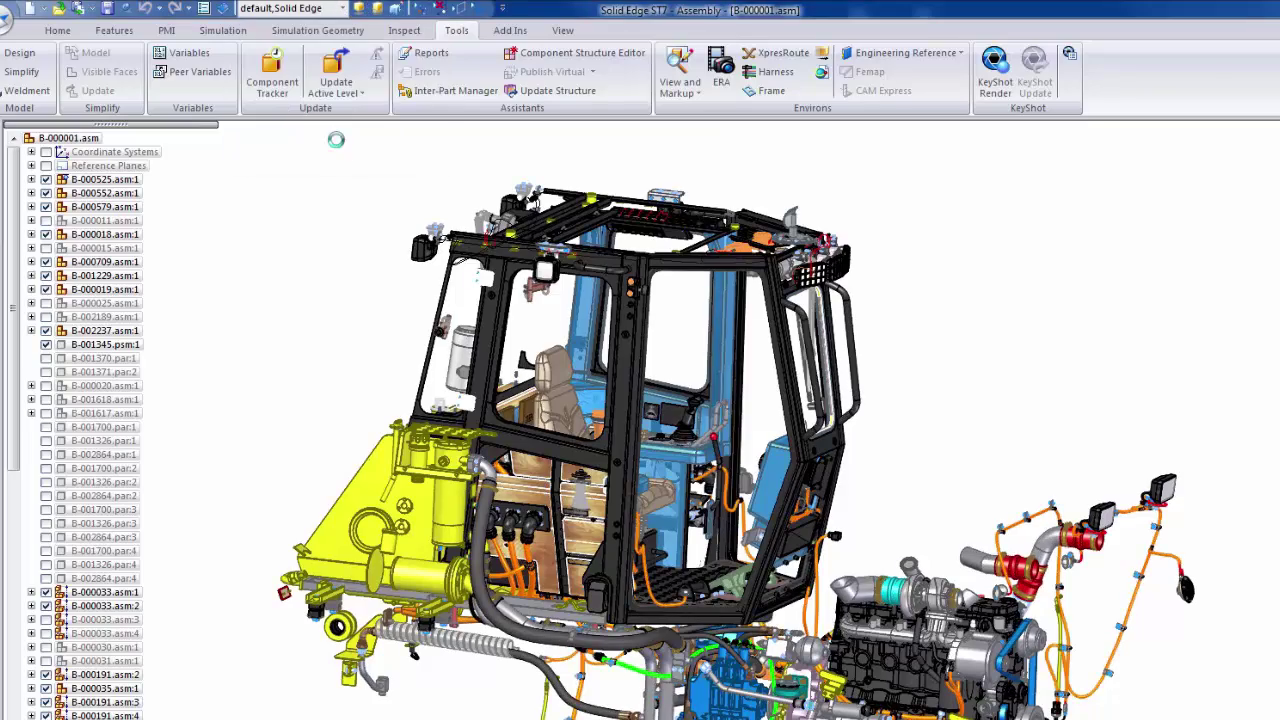
pyautogui.scroll(3, 608, 678)
pyautogui.scroll(-3, 608, 678)
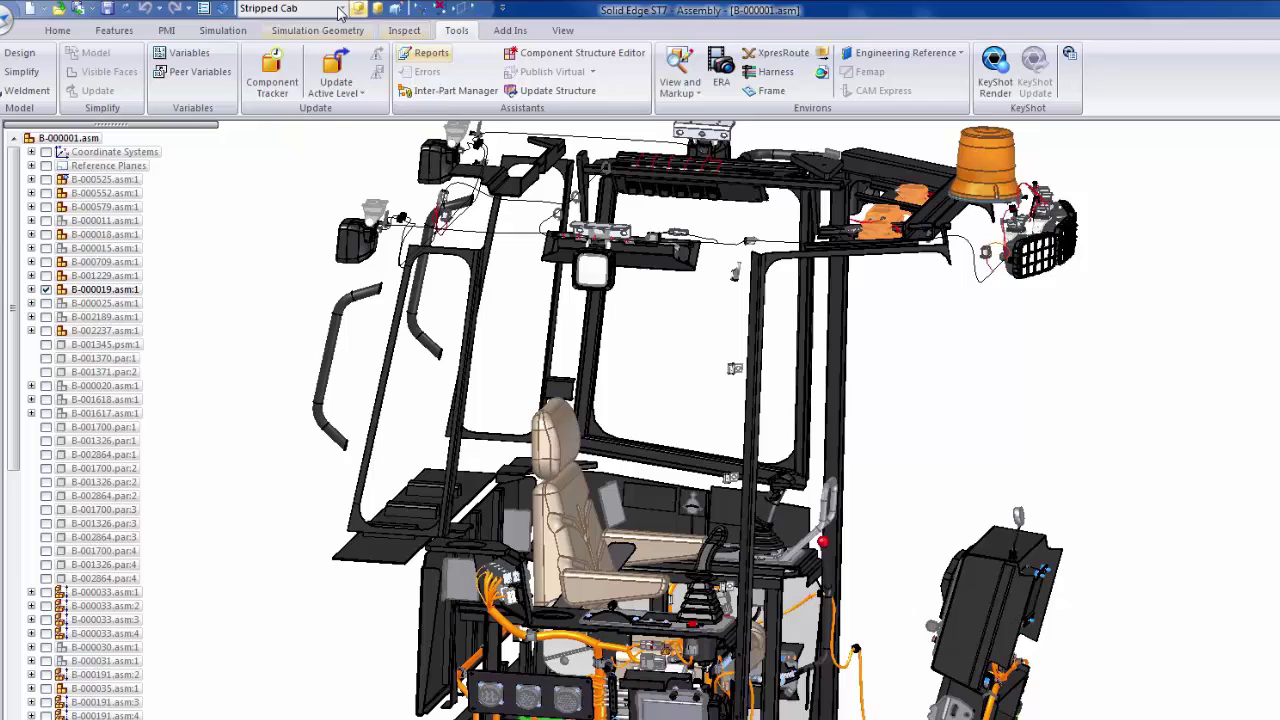
pyautogui.click(340, 12)
pyautogui.click(296, 104)
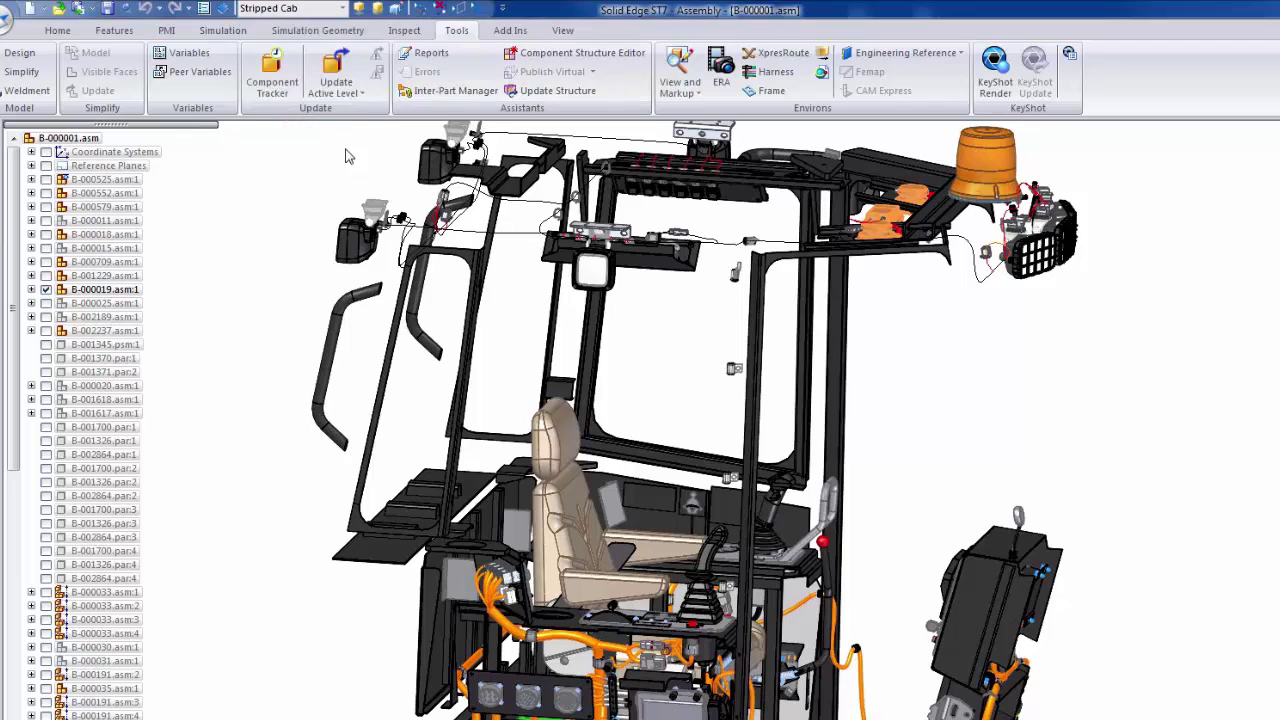
# - Set the Harness Wizard format to Zuken - E3.series and load the CMP-A and CON-A files
pyautogui.click(306, 347)
pyautogui.click(280, 400)
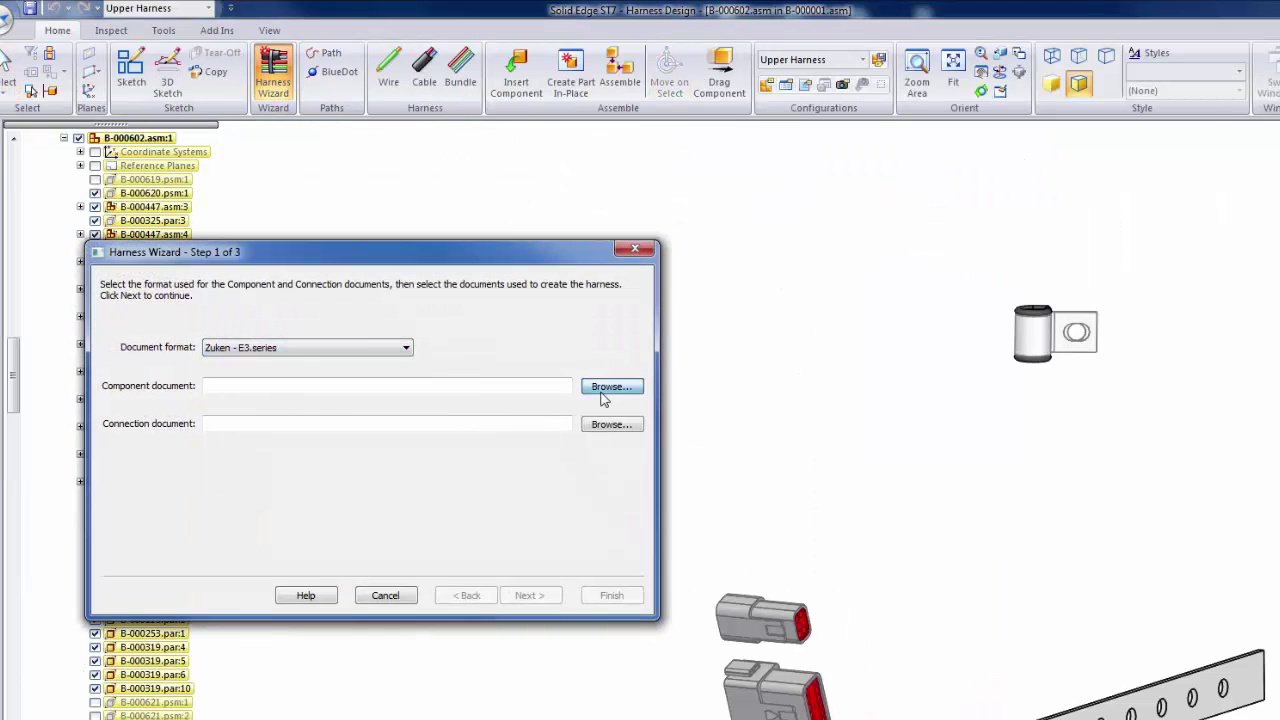
pyautogui.click(607, 387)
pyautogui.click(643, 555)
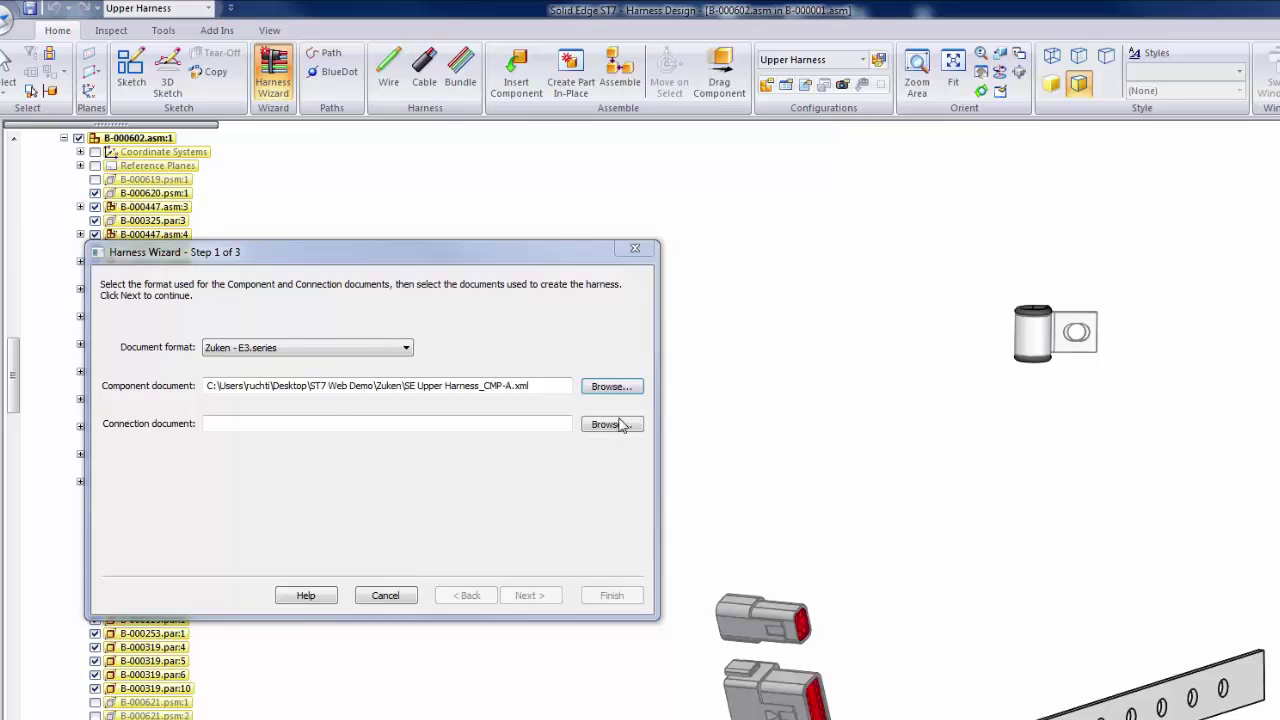
pyautogui.click(610, 423)
pyautogui.click(410, 402)
pyautogui.click(643, 556)
# - Step through the component and connection pages and finish to generate the harness wires
pyautogui.click(529, 595)
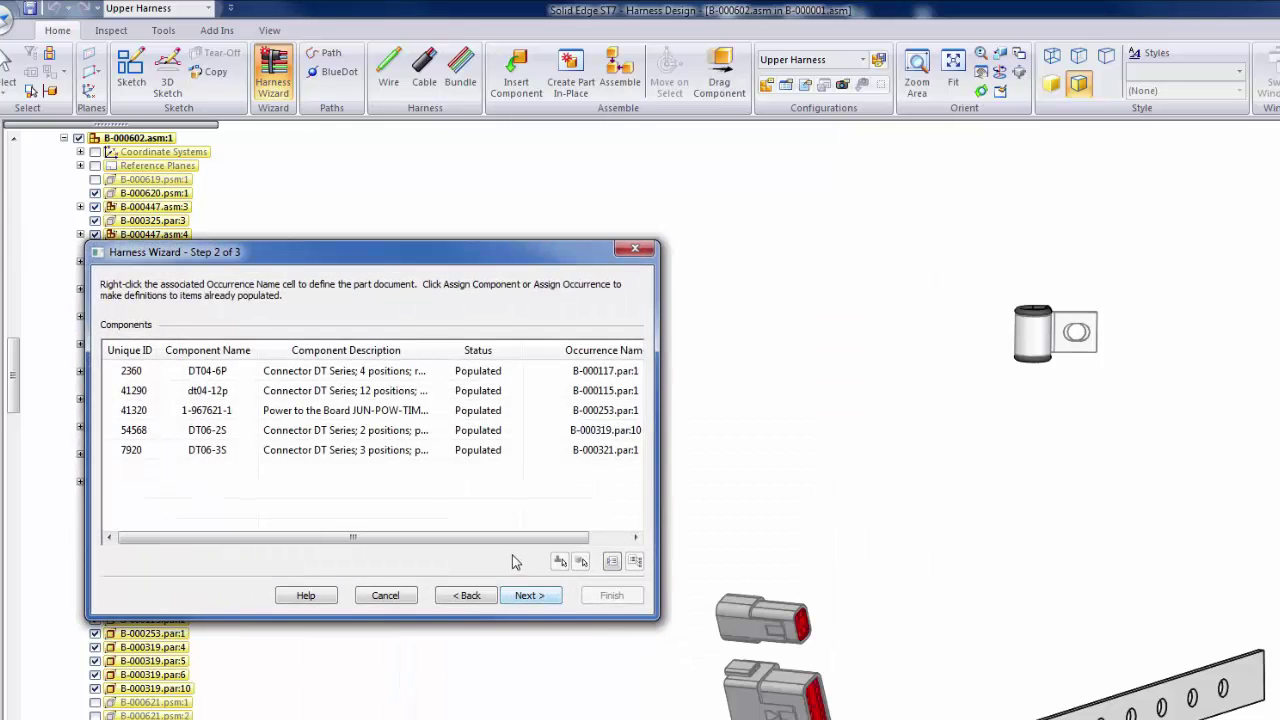
pyautogui.moveTo(499, 538)
pyautogui.mouseDown()
pyautogui.moveTo(543, 545)
pyautogui.moveTo(500, 545)
pyautogui.mouseUp()
pyautogui.doubleClick(543, 354)
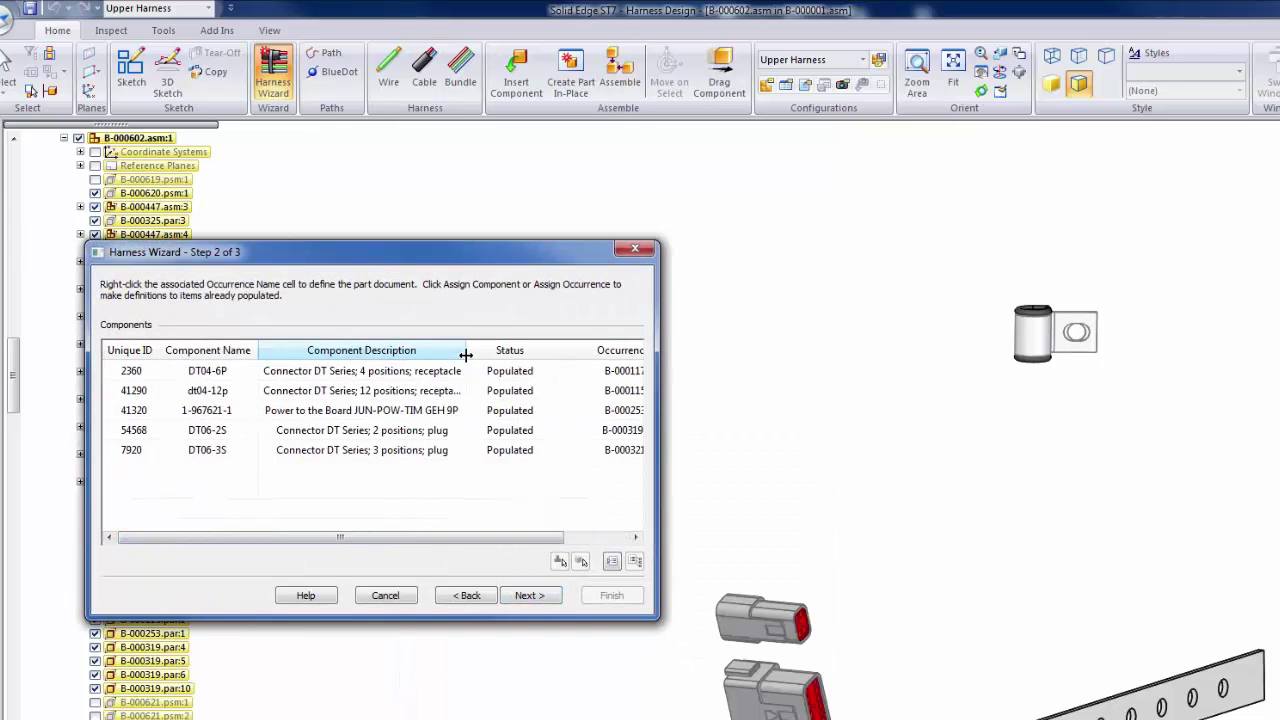
pyautogui.click(539, 598)
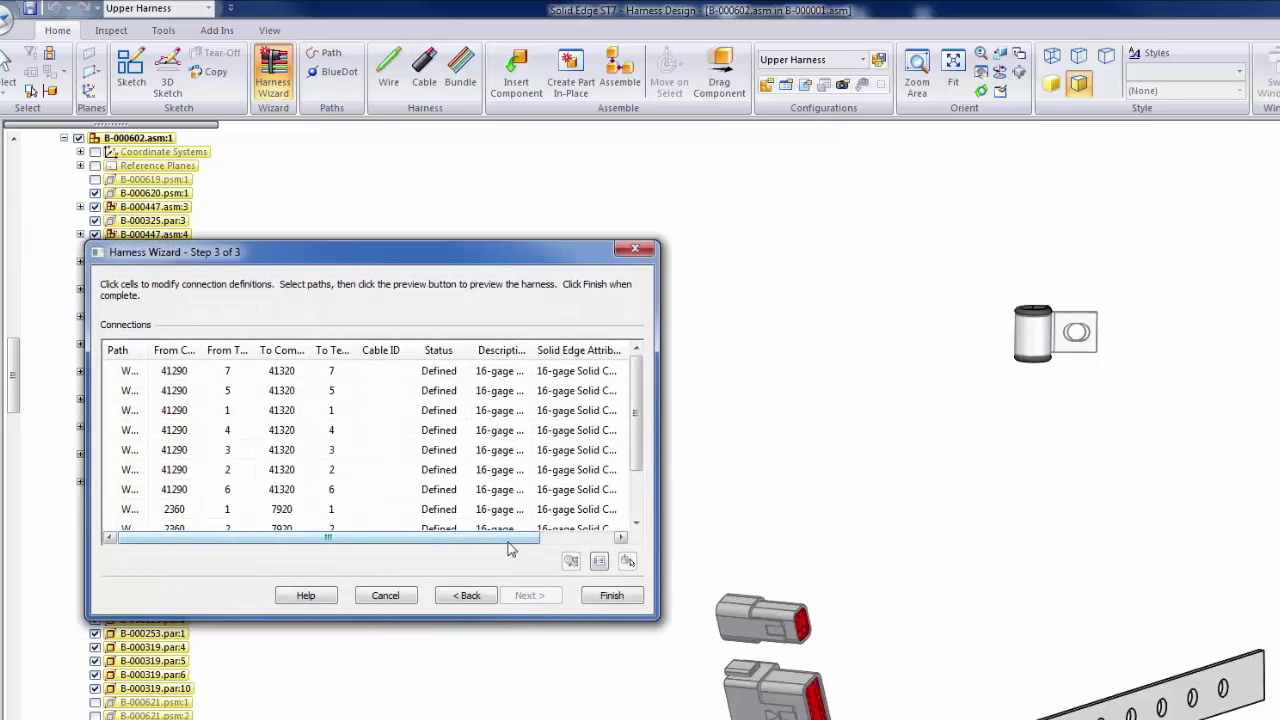
pyautogui.moveTo(508, 541)
pyautogui.mouseDown()
pyautogui.moveTo(554, 545)
pyautogui.moveTo(505, 545)
pyautogui.mouseUp()
pyautogui.scroll(-2, 470, 474)
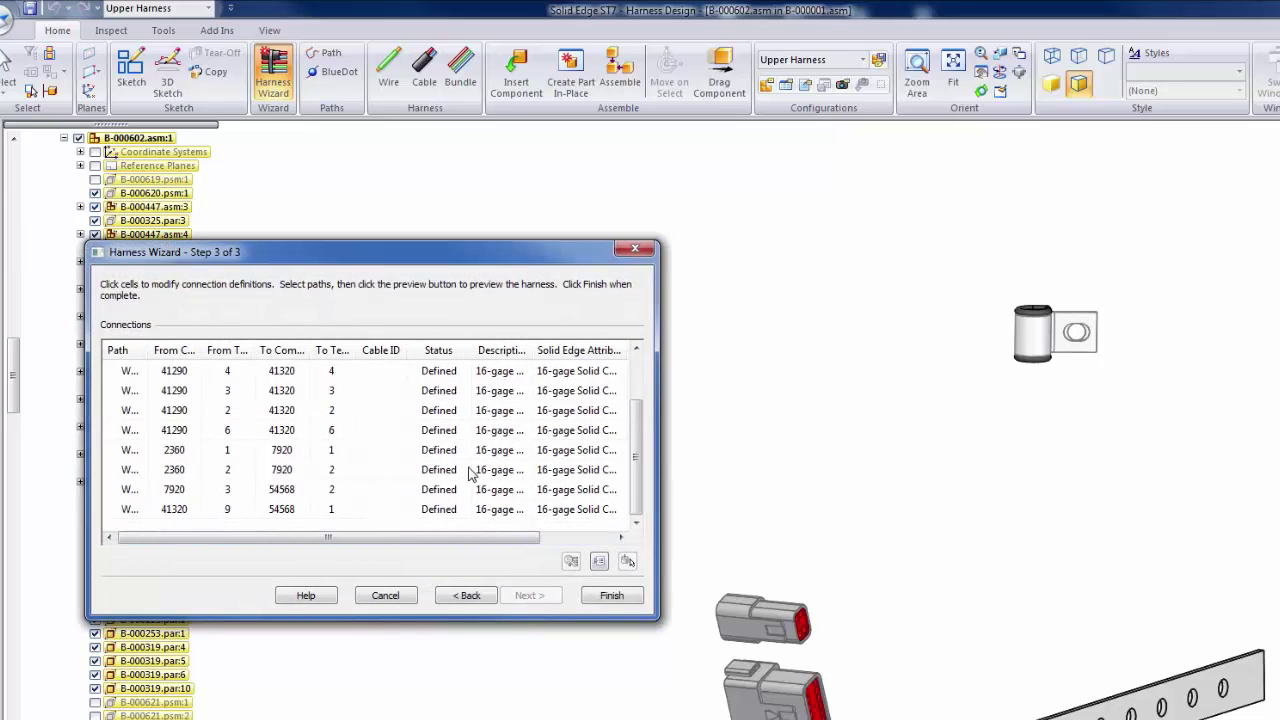
pyautogui.click(608, 596)
# - Start a blue harness path from the connectors down through the row of mounting clips
pyautogui.scroll(-2, 860, 704)
pyautogui.scroll(-2, 880, 700)
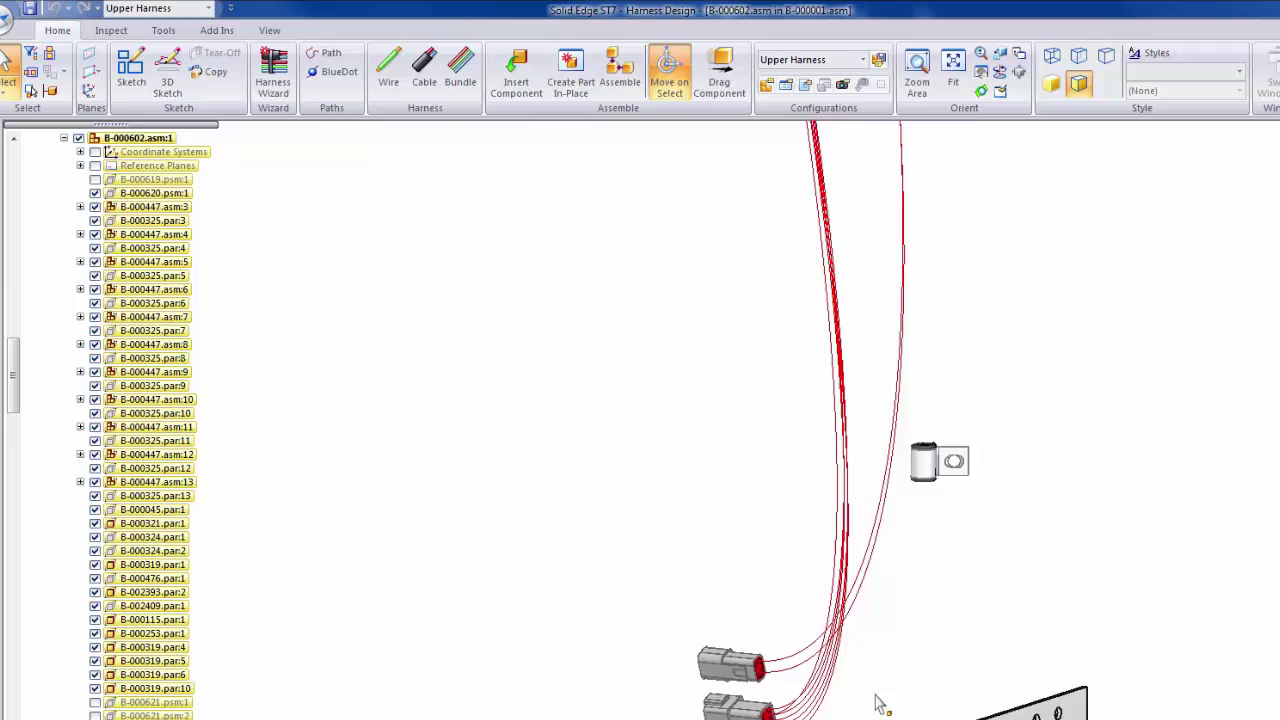
pyautogui.scroll(-2, 880, 700)
pyautogui.scroll(-2, 880, 700)
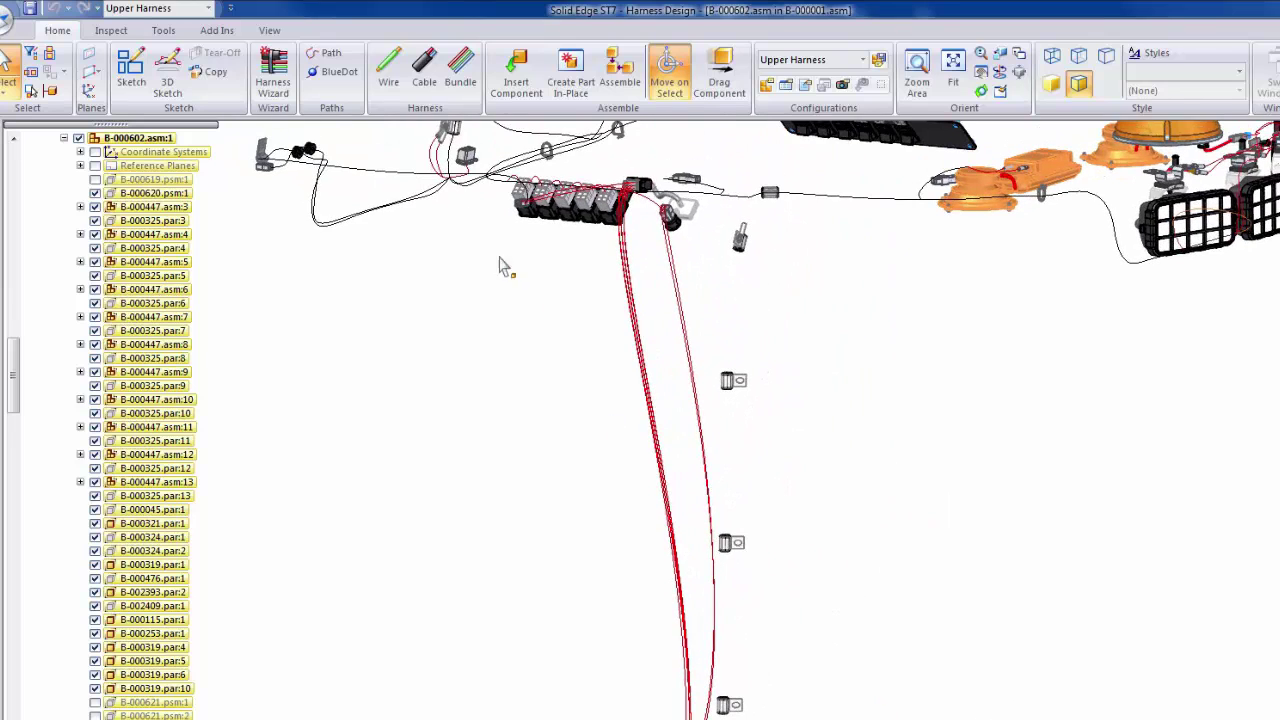
pyautogui.click(316, 60)
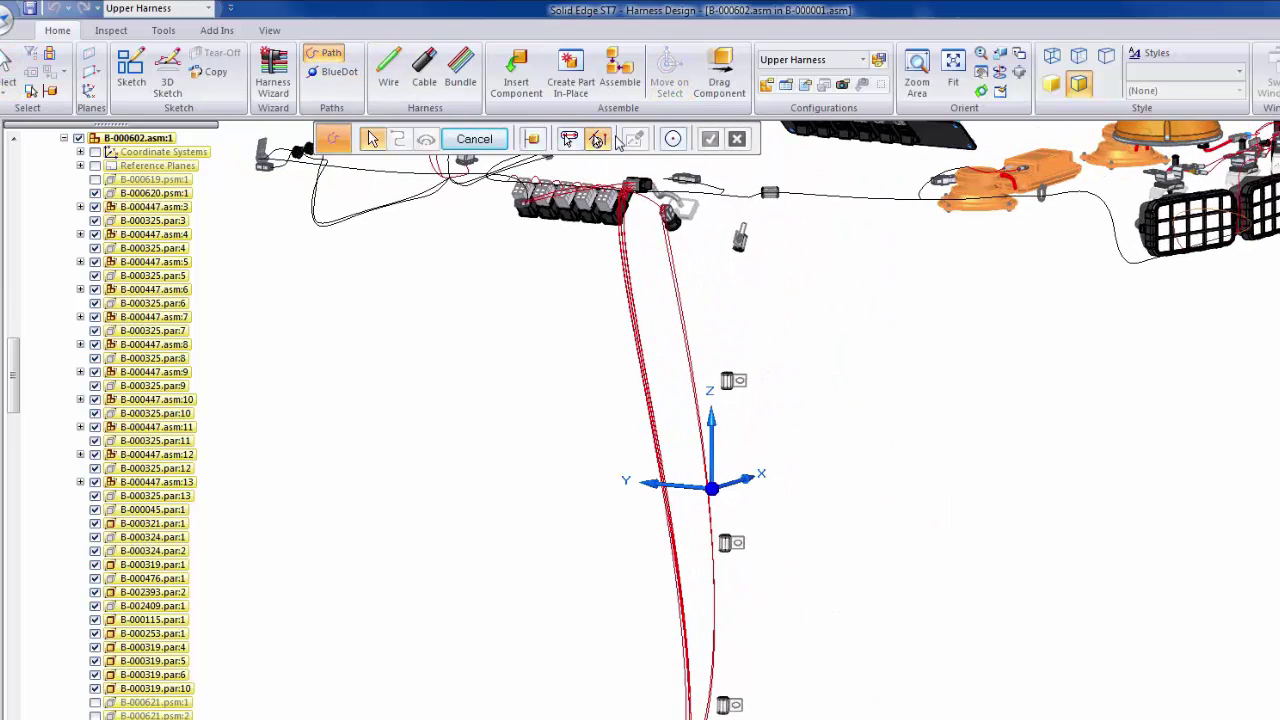
pyautogui.scroll(2, 963, 457)
pyautogui.scroll(2, 1034, 503)
pyautogui.moveTo(1070, 527); pyautogui.dragTo(781, 440, button='middle')
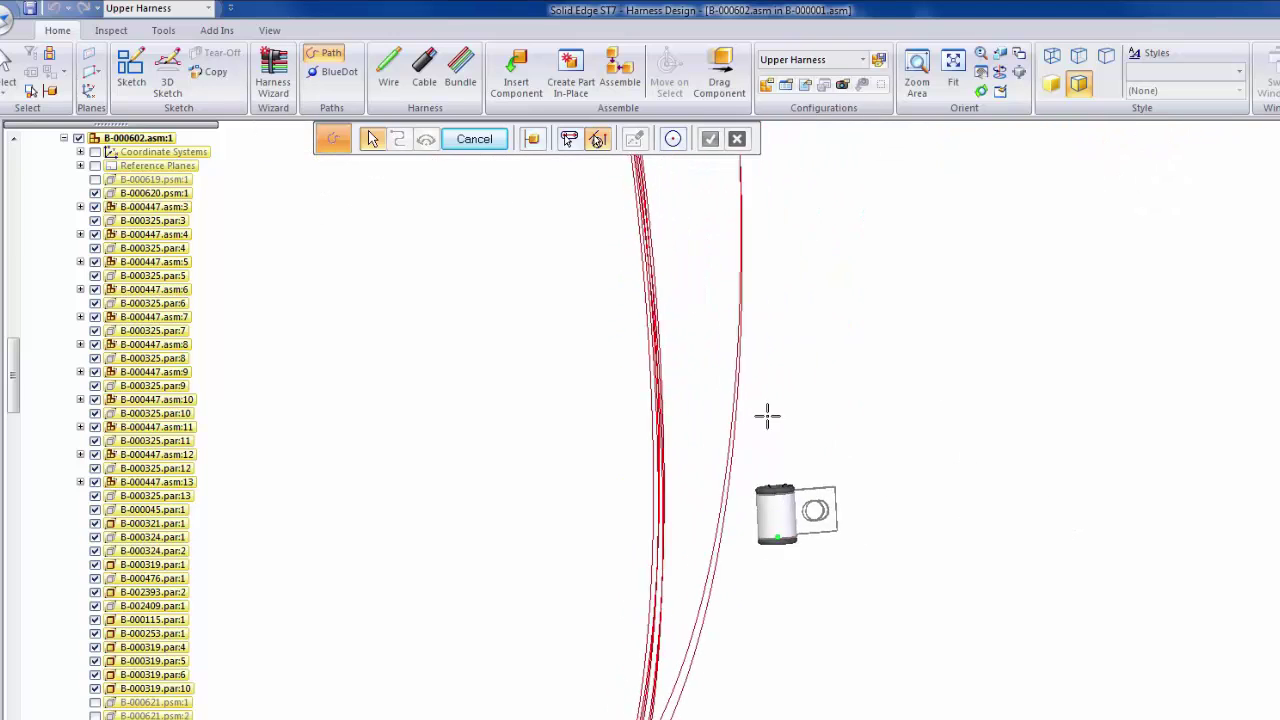
pyautogui.moveTo(766, 372); pyautogui.dragTo(737, 455, button='middle')
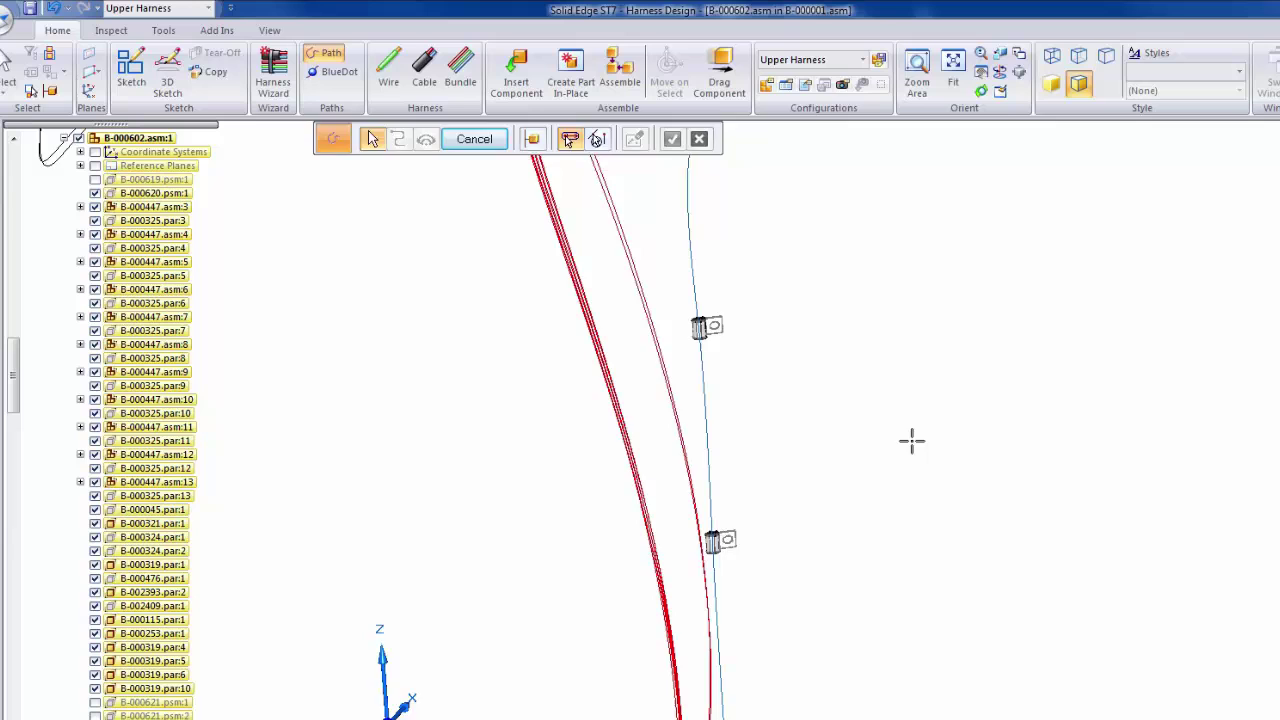
# - Create a new bundle and build Bundle 124's wires as a physical conductor along the path
pyautogui.click(452, 78)
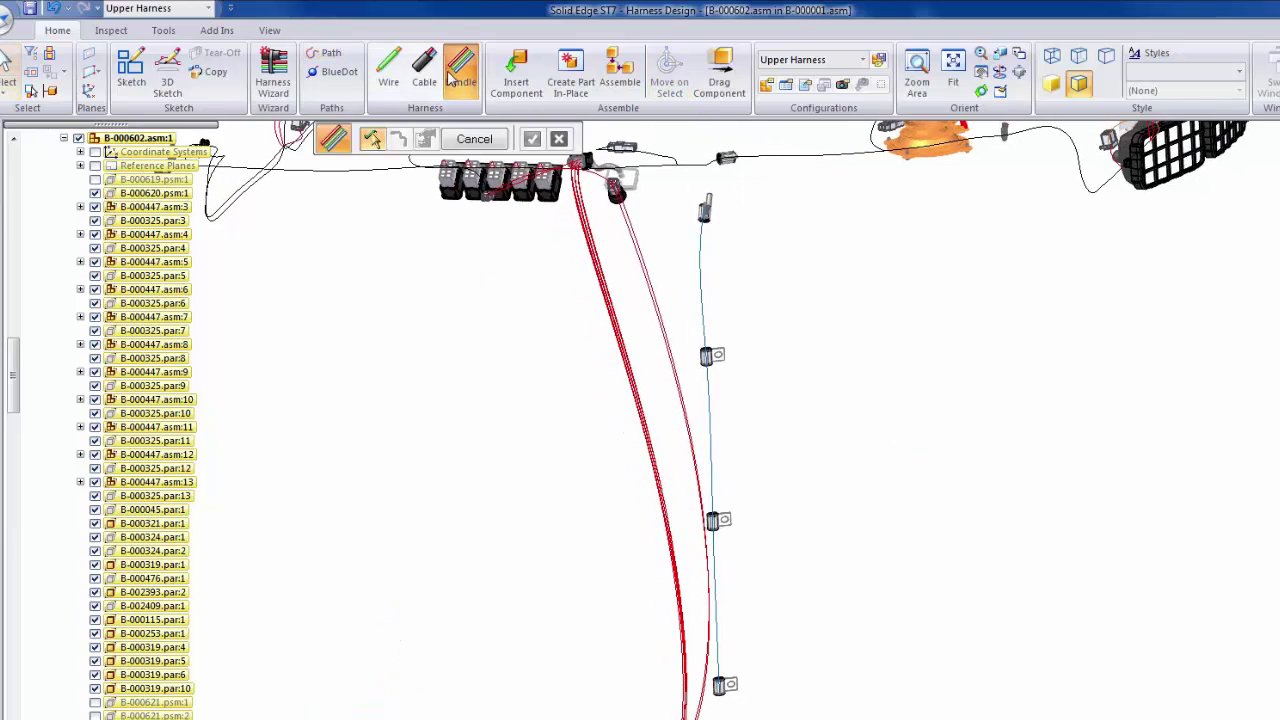
pyautogui.click(113, 580)
pyautogui.moveTo(165, 688); pyautogui.dragTo(172, 608)
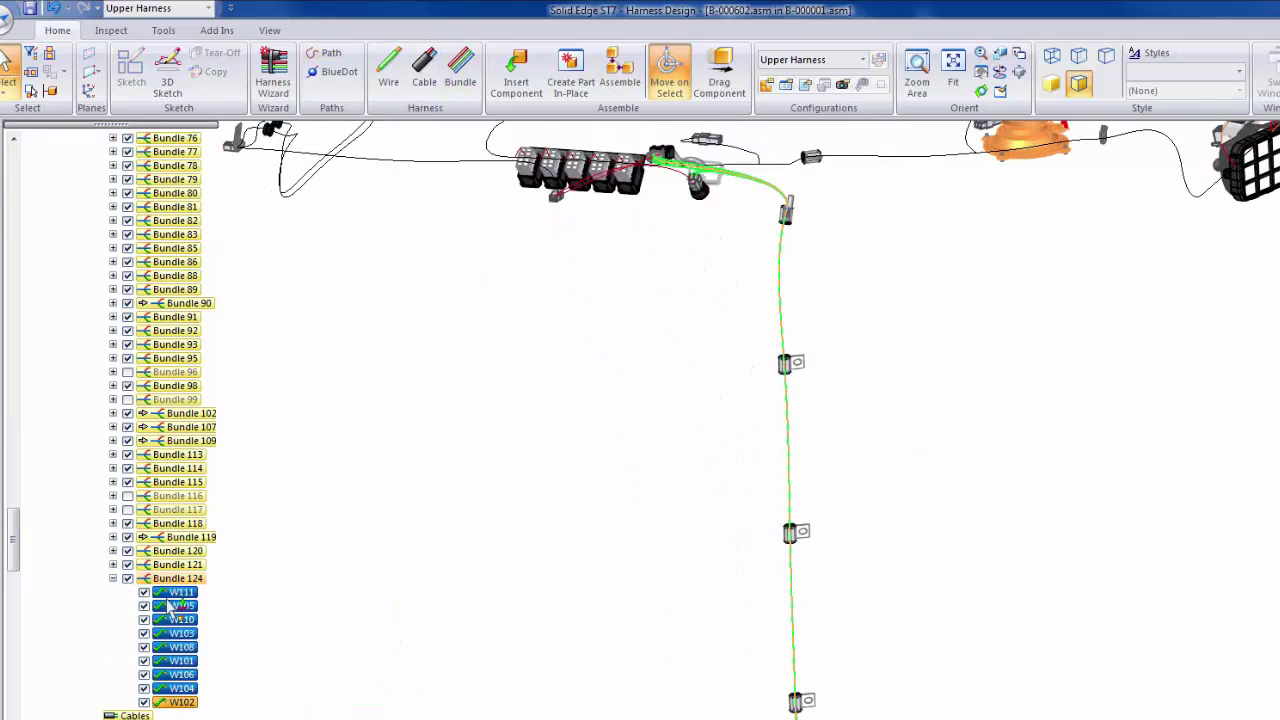
pyautogui.rightClick(172, 588)
pyautogui.click(255, 450)
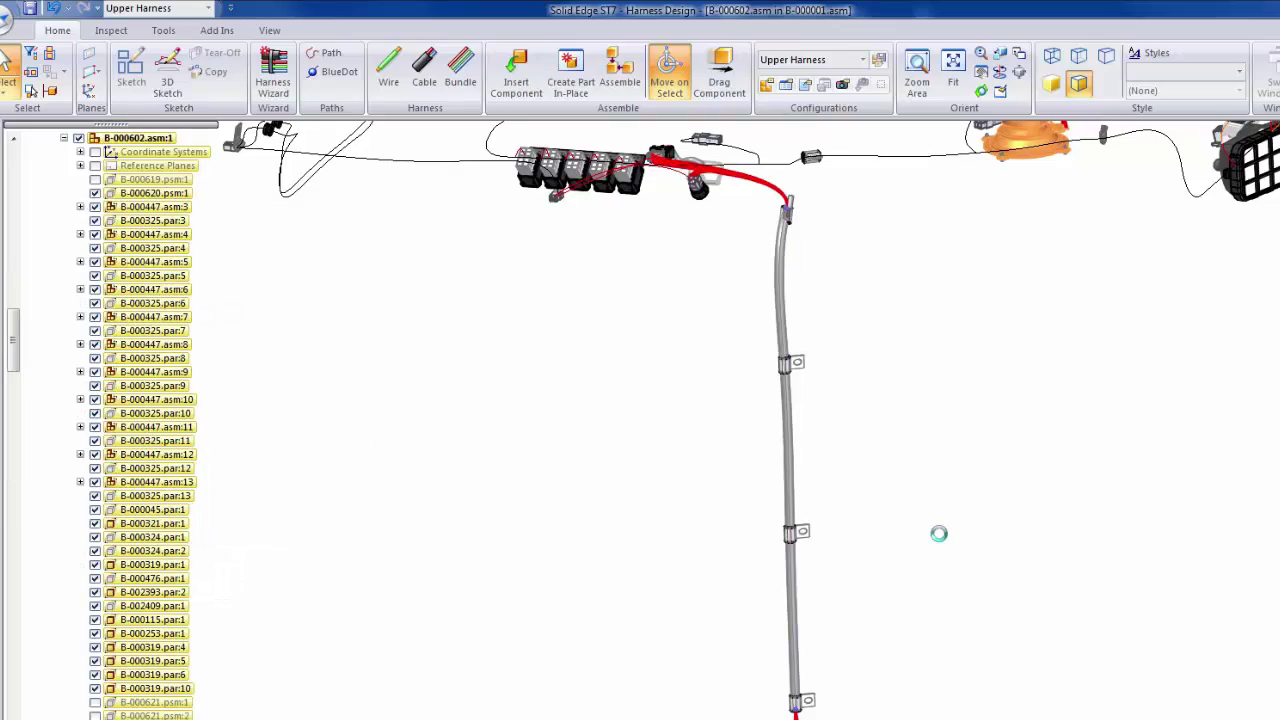